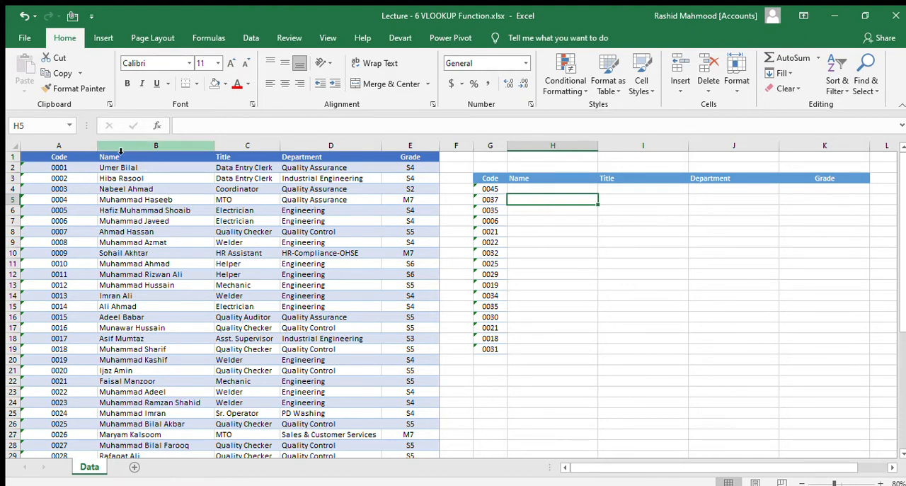
# Step: Examine the employee table's Code, Name, Title, Department and Grade columns and the lookup table in G3:K19
pyautogui.moveTo(58, 146); pyautogui.dragTo(407, 171)
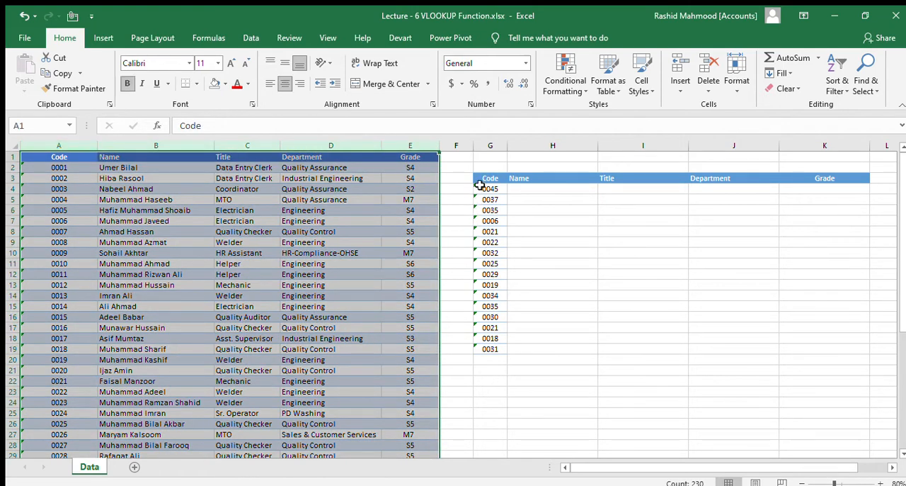
pyautogui.moveTo(490, 189); pyautogui.dragTo(497, 350)
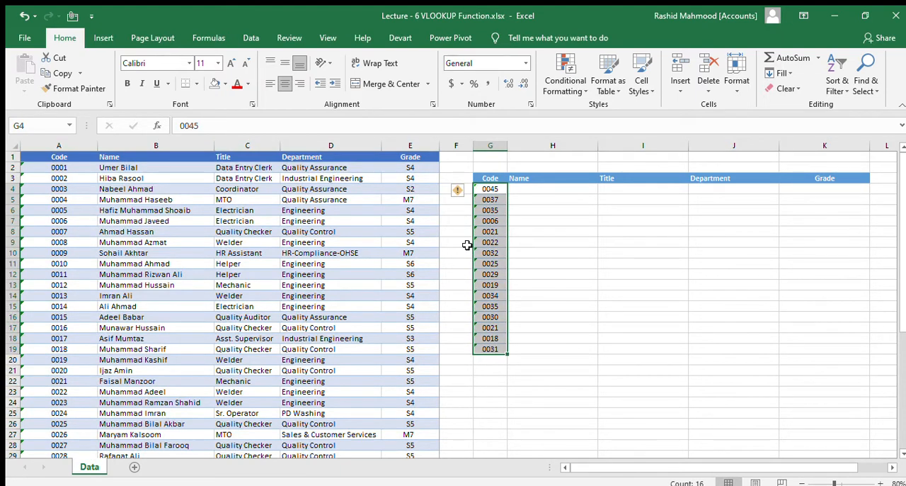
pyautogui.click(62, 149)
pyautogui.click(181, 149)
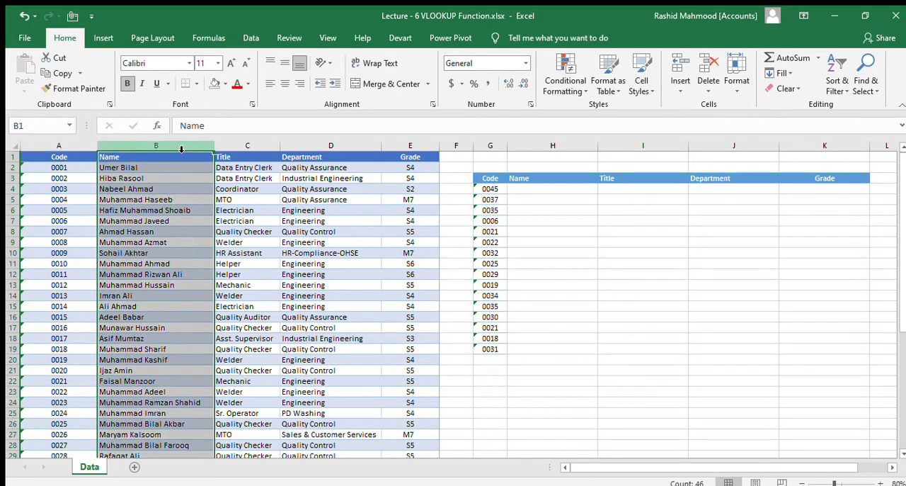
pyautogui.click(248, 145)
pyautogui.click(345, 146)
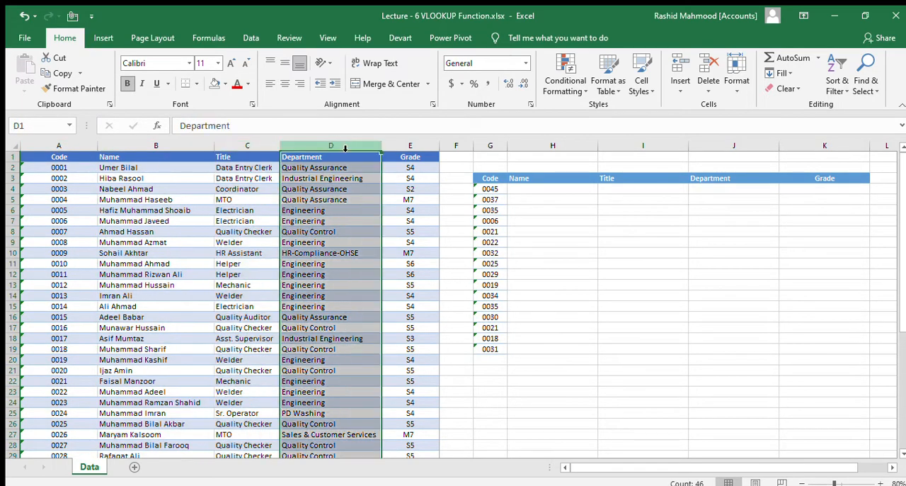
pyautogui.click(410, 145)
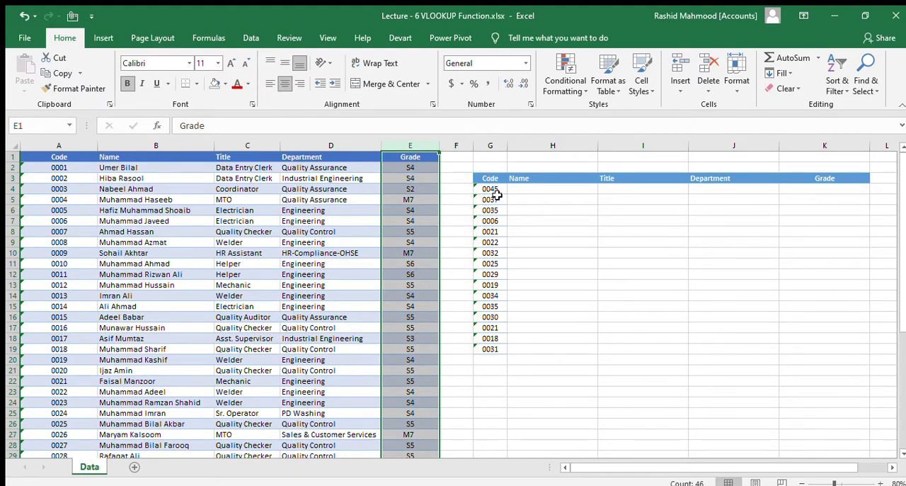
pyautogui.moveTo(490, 189); pyautogui.dragTo(498, 345)
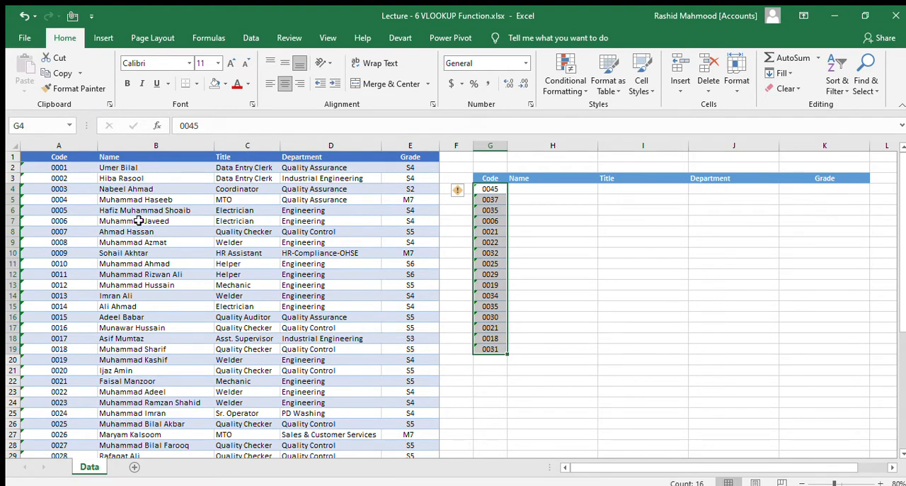
pyautogui.click(158, 181)
pyautogui.click(233, 189)
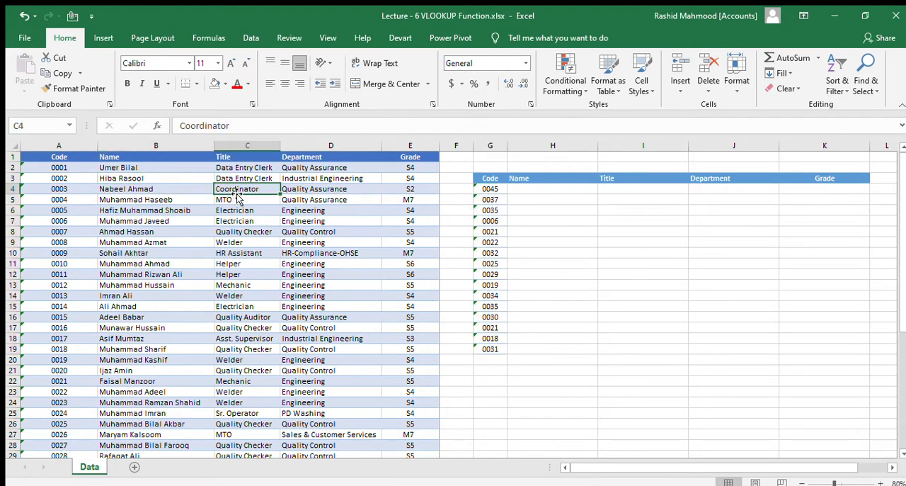
pyautogui.click(332, 199)
pyautogui.click(413, 199)
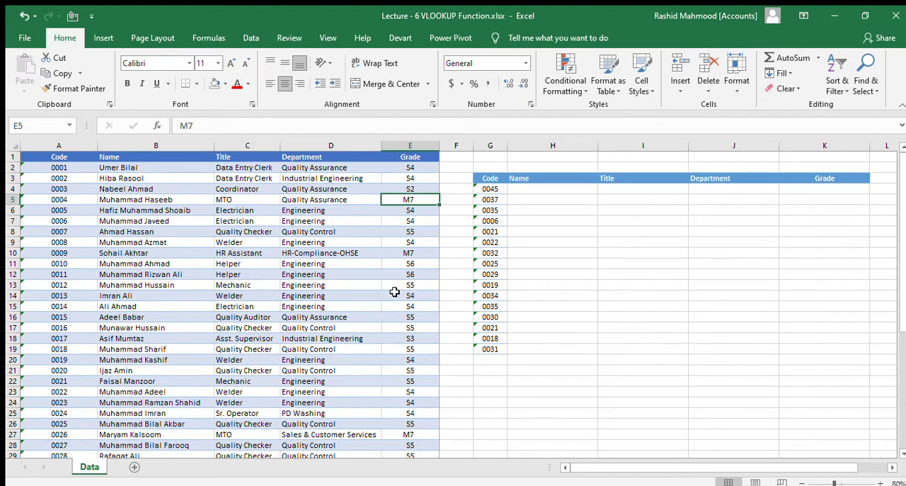
pyautogui.click(528, 189)
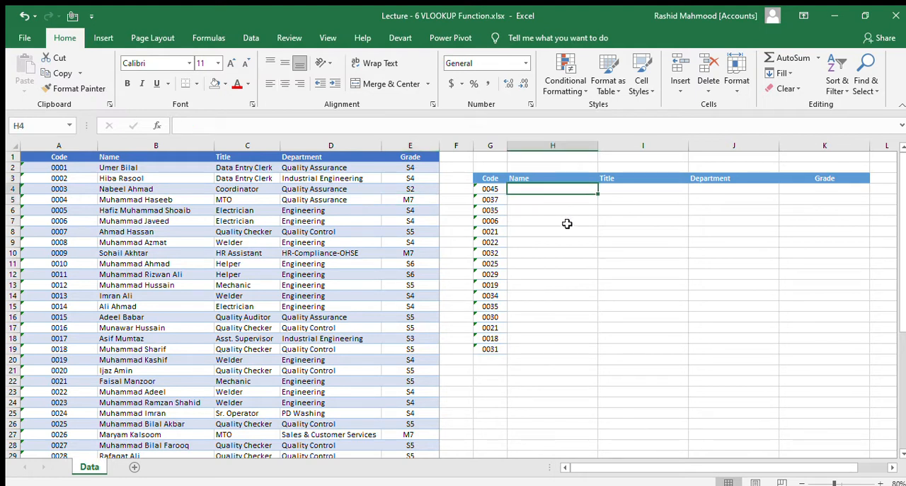
pyautogui.click(493, 188)
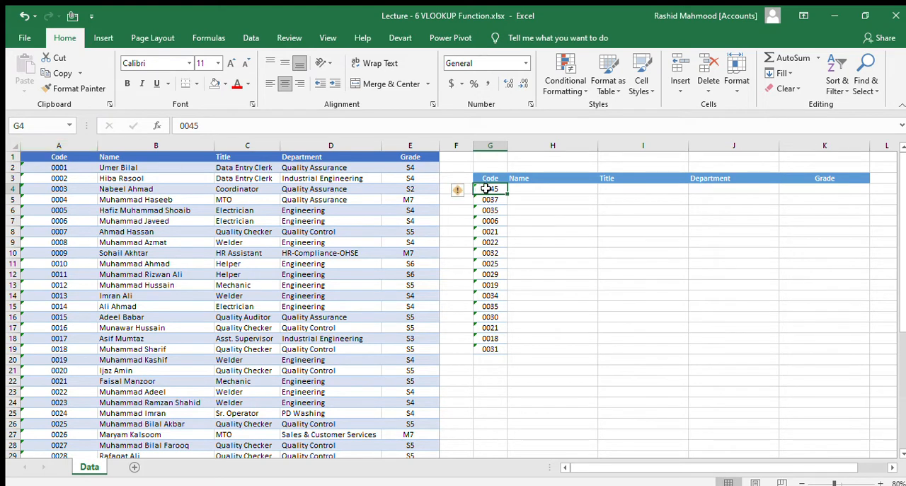
pyautogui.moveTo(490, 178); pyautogui.dragTo(811, 357)
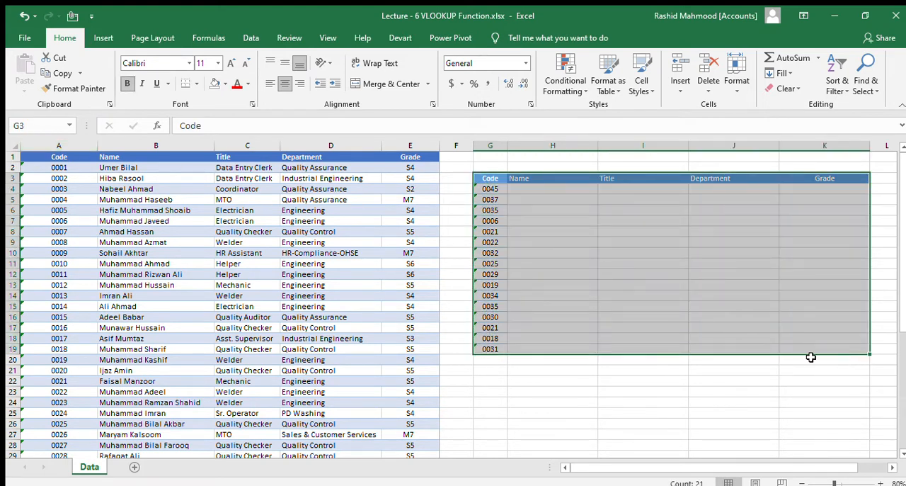
pyautogui.click(66, 145)
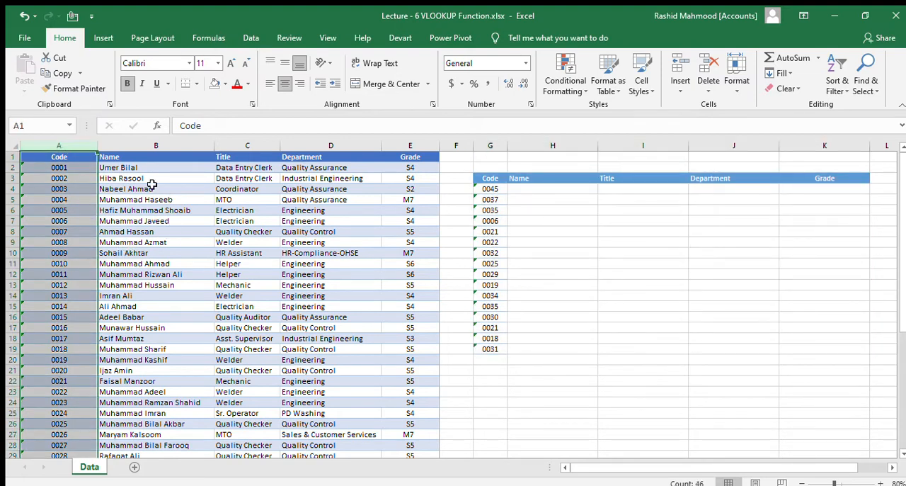
pyautogui.click(123, 170)
# Step: Start a VLOOKUP formula in H4 under Name, using the code in G4 as the lookup value
pyautogui.click(536, 189)
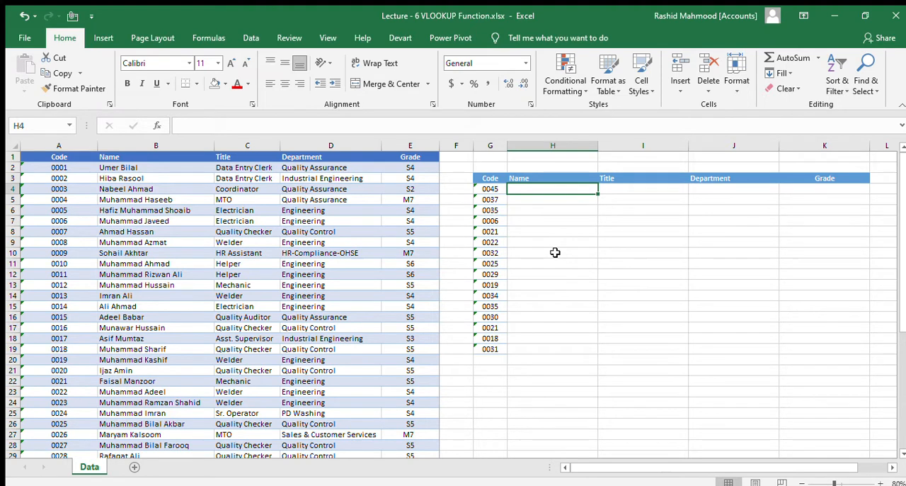
pyautogui.write('=v')
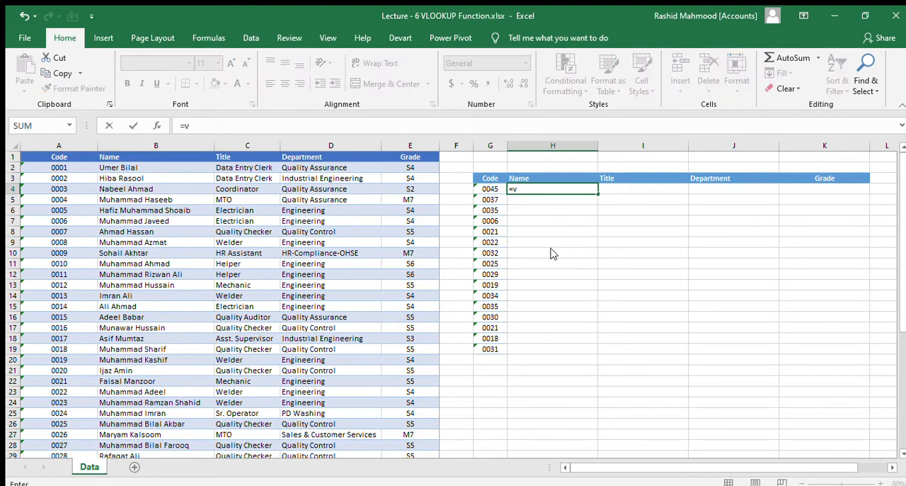
pyautogui.write('loo')
pyautogui.press('Tab')
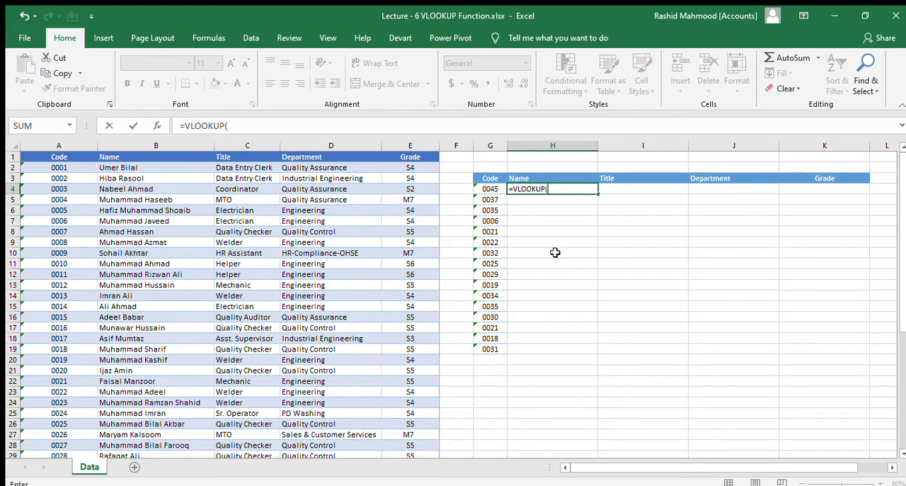
pyautogui.click(486, 190)
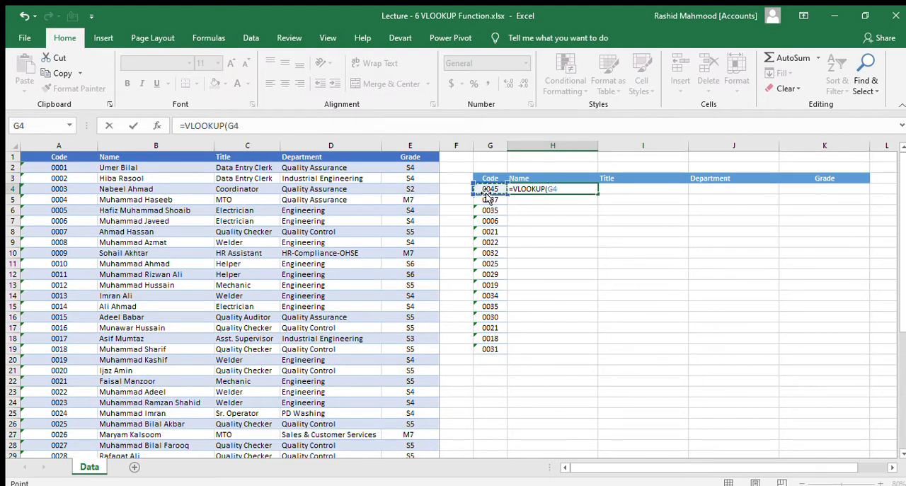
pyautogui.write(',')
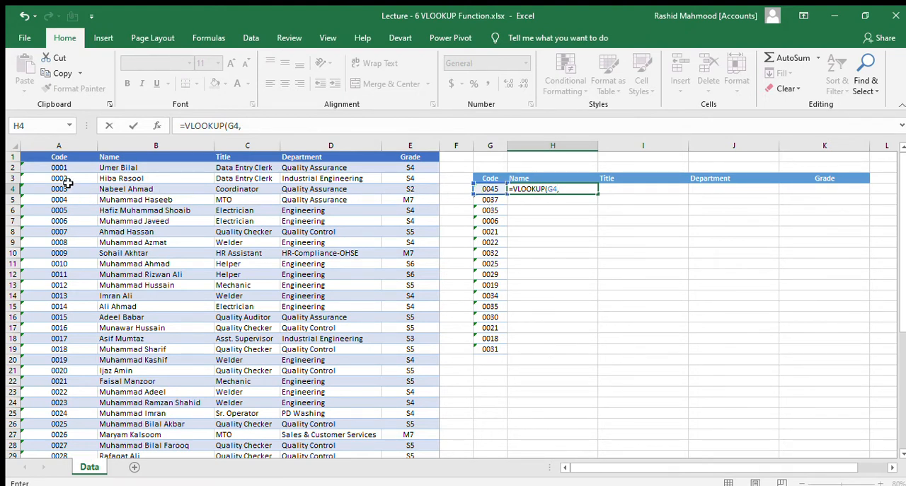
# Step: Set the formula's table array to the whole employee table as the absolute range $A$1:$E$46
pyautogui.click(51, 168)
pyautogui.press('Up')
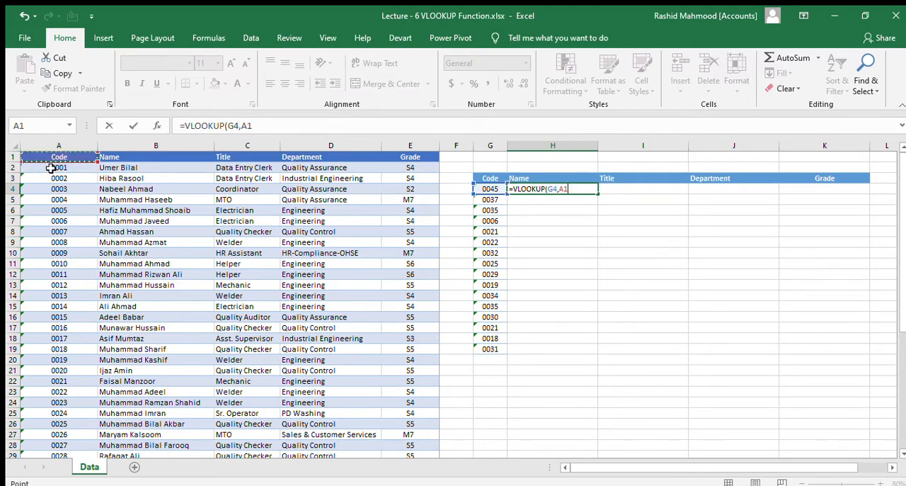
pyautogui.hotkey('ctrl', 'shift', 'Right')
pyautogui.hotkey('ctrl', 'shift', 'Down')
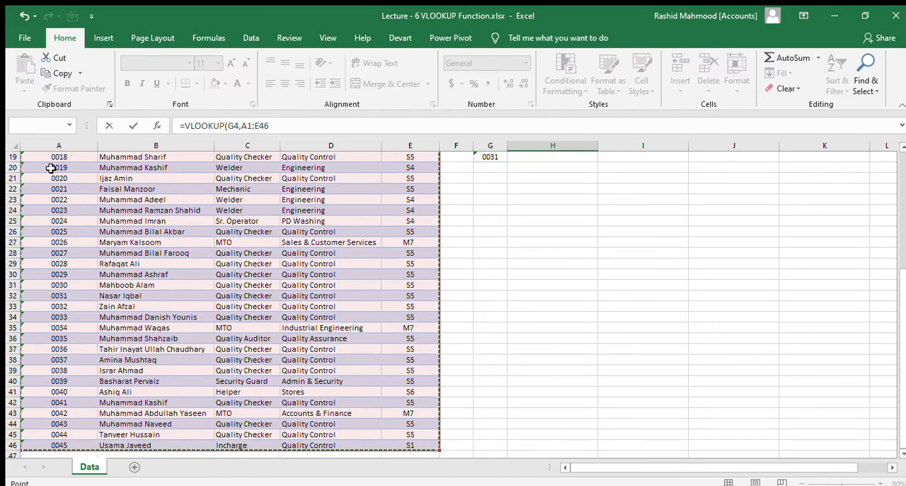
pyautogui.press('F4')
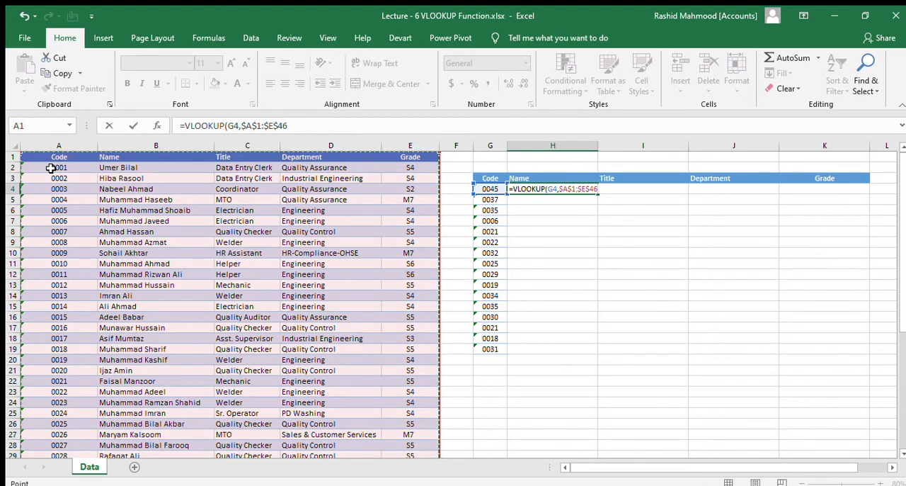
pyautogui.write(',')
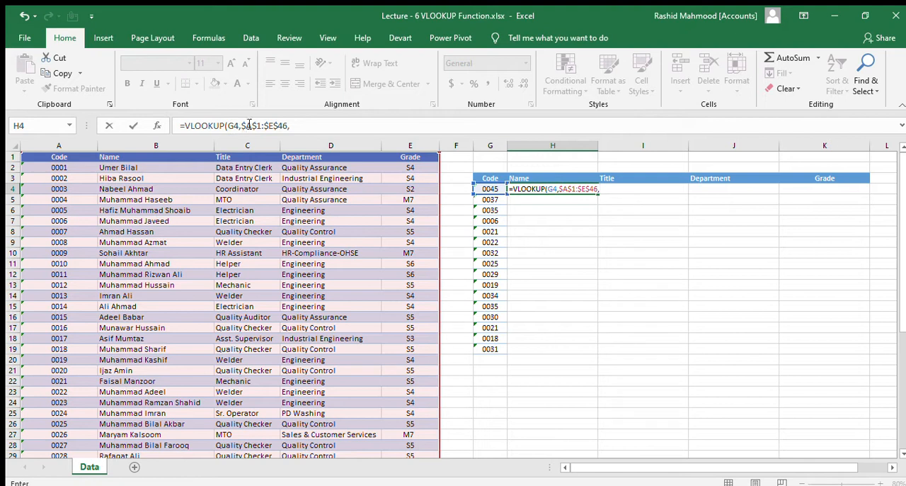
# Step: Complete the H4 formula with column index 2 and FALSE for an exact match
pyautogui.click(300, 126)
pyautogui.write('2,')
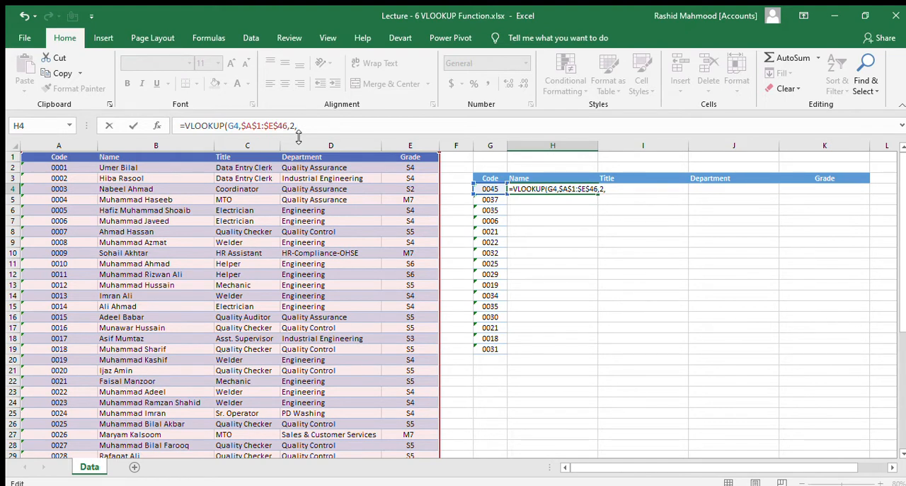
pyautogui.write('false')
pyautogui.press('Tab')
pyautogui.press('BackSpace')
pyautogui.press('BackSpace')
pyautogui.press('BackSpace')
pyautogui.write('false')
pyautogui.press('Tab')
pyautogui.write(')')
pyautogui.press('Return')
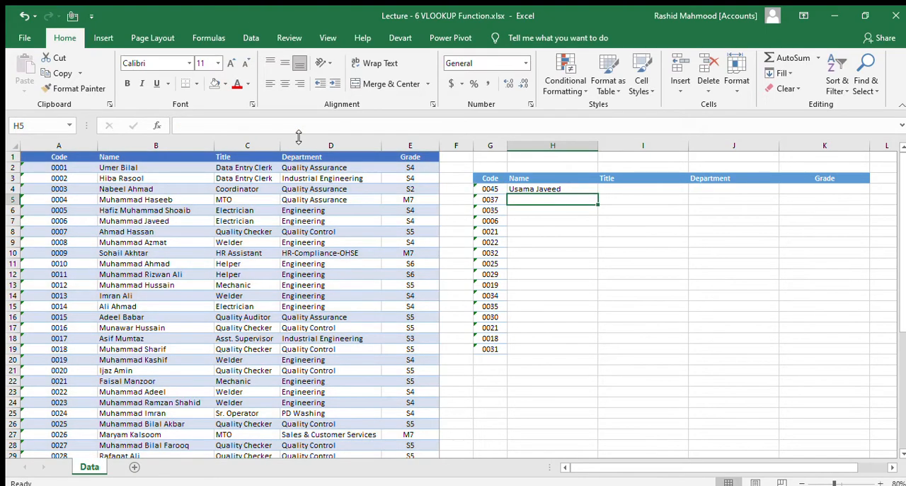
# Step: Check the name in H4 against the matching code's row at the end of the employee table
pyautogui.press('Up')
pyautogui.press('Left')
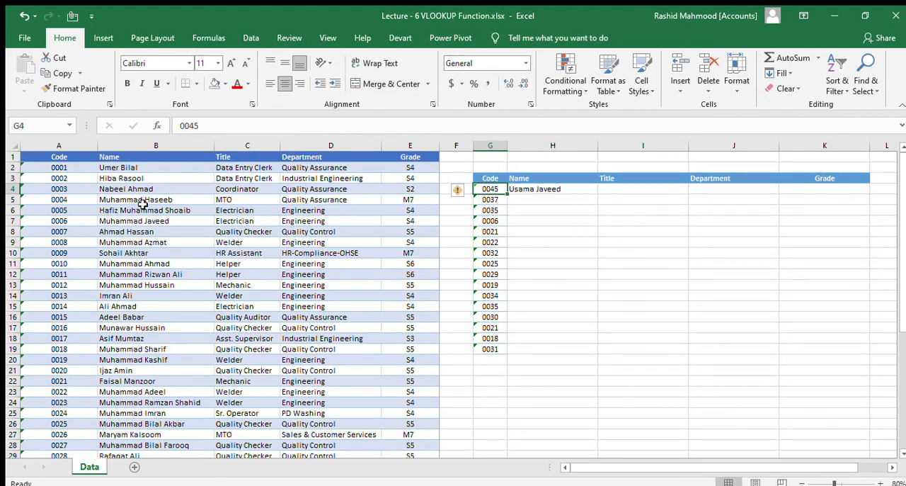
pyautogui.scroll(-11, 95, 318)
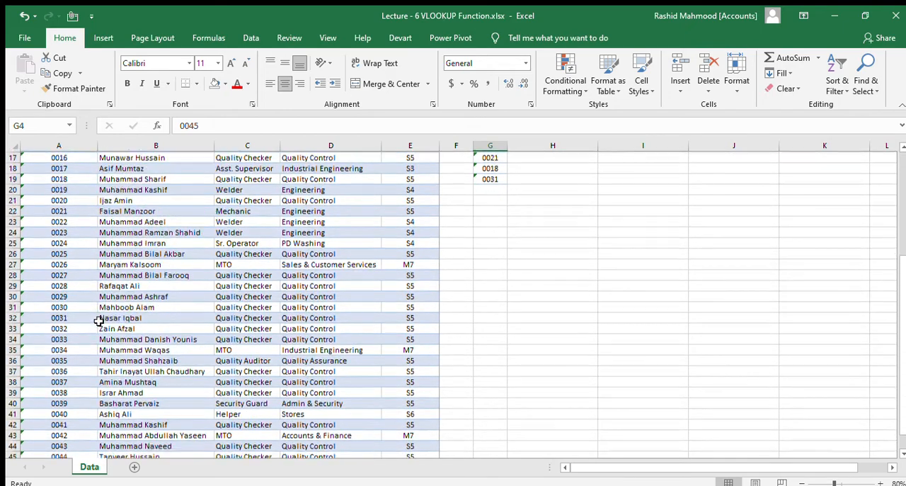
pyautogui.moveTo(61, 283); pyautogui.dragTo(143, 284)
pyautogui.scroll(11, 447, 314)
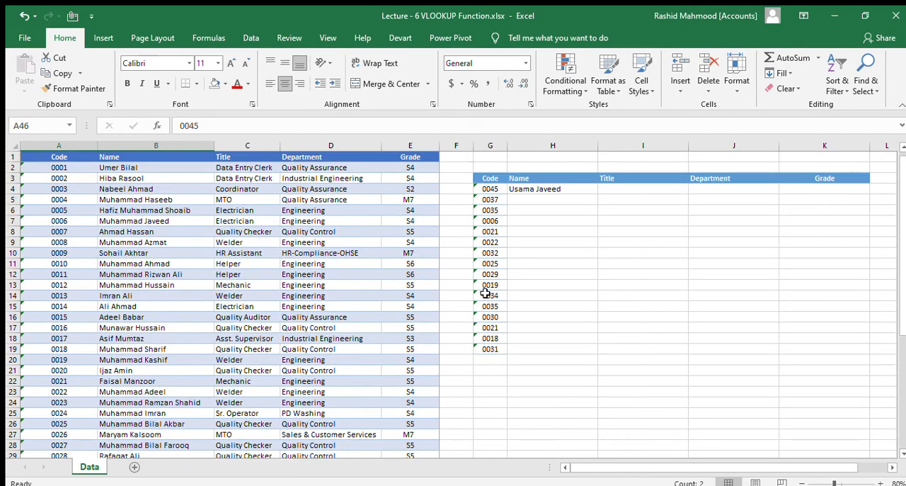
# Step: Copy the VLOOKUP formula from H4 down to H19 and fit column H to its contents
pyautogui.click(531, 190)
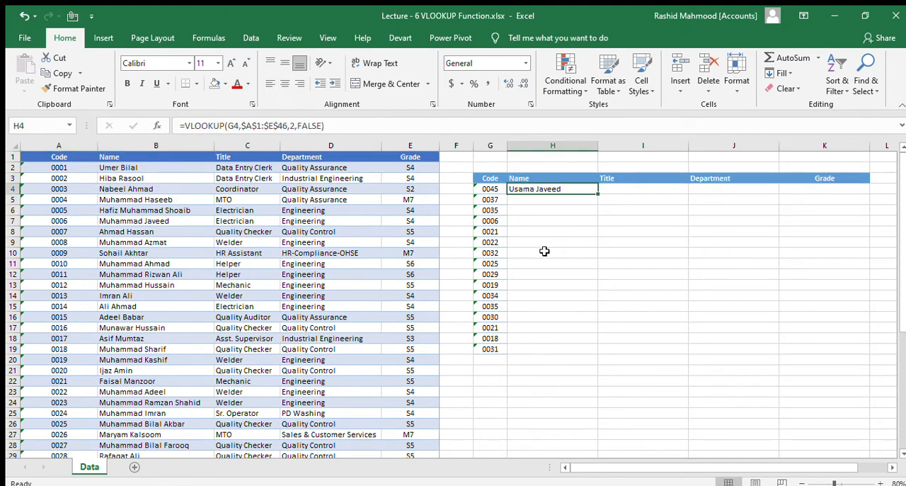
pyautogui.hotkey('ctrl', 'c')
pyautogui.hotkey('shift', 'Down')
pyautogui.hotkey('shift', 'Down')
pyautogui.hotkey('shift', 'Down')
pyautogui.hotkey('shift', 'Down')
pyautogui.hotkey('shift', 'Down')
pyautogui.hotkey('shift', 'Down')
pyautogui.hotkey('shift', 'Down')
pyautogui.hotkey('shift', 'Down')
pyautogui.hotkey('shift', 'Down')
pyautogui.hotkey('shift', 'Down')
pyautogui.hotkey('shift', 'Down')
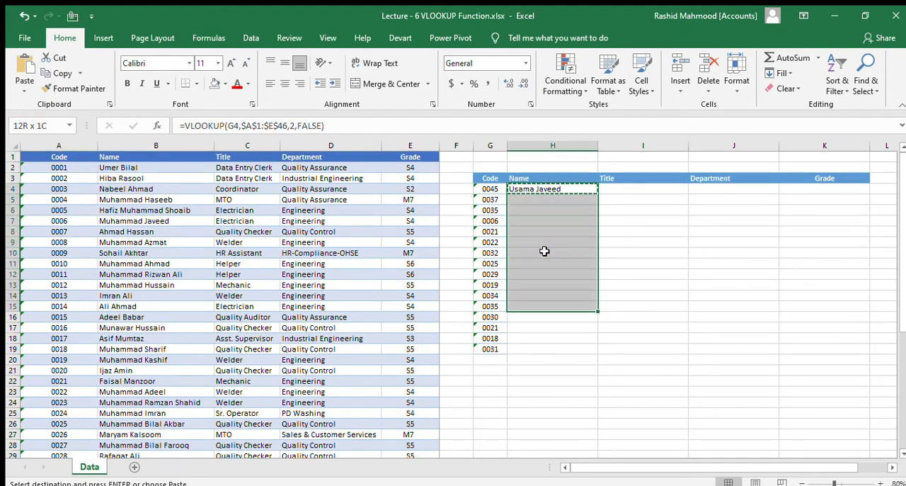
pyautogui.hotkey('shift', 'Down')
pyautogui.hotkey('shift', 'Down')
pyautogui.hotkey('shift', 'Down')
pyautogui.hotkey('shift', 'Down')
pyautogui.press('Return')
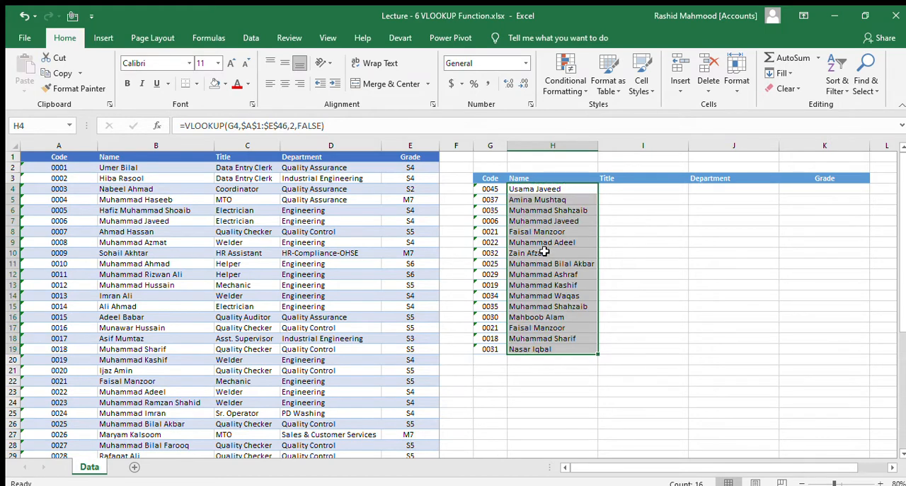
pyautogui.doubleClick(598, 145)
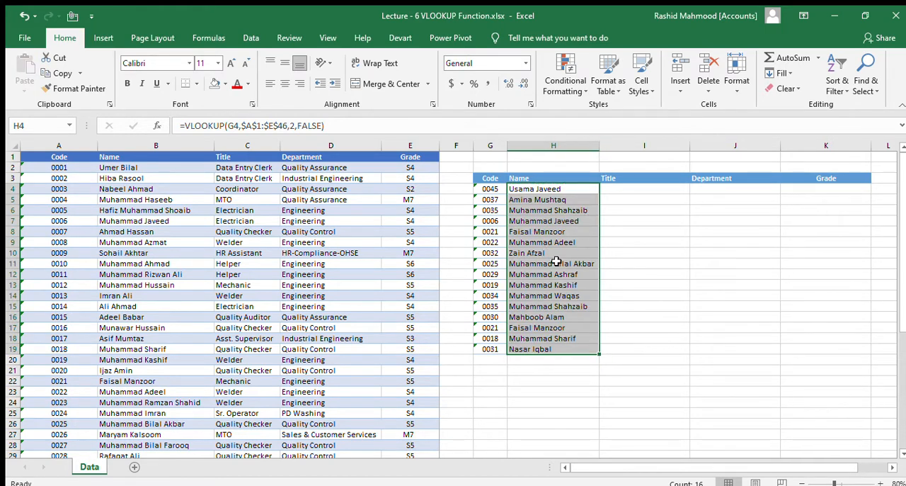
# Step: Start a VLOOKUP formula in the first Title cell, I4, with the code in G4 as the lookup value
pyautogui.click(532, 190)
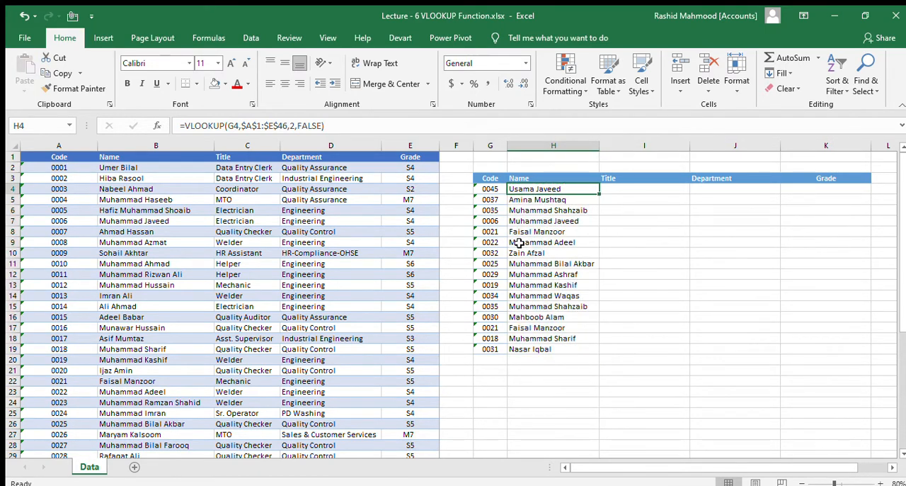
pyautogui.click(617, 190)
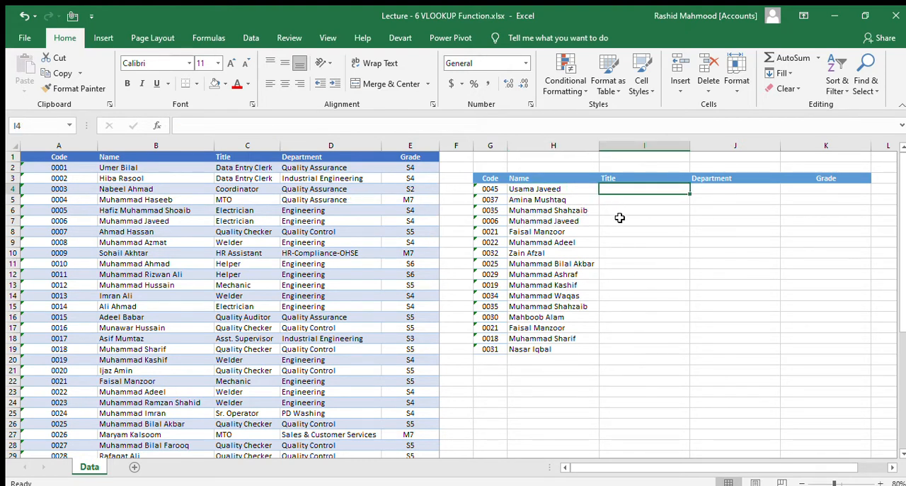
pyautogui.write('=')
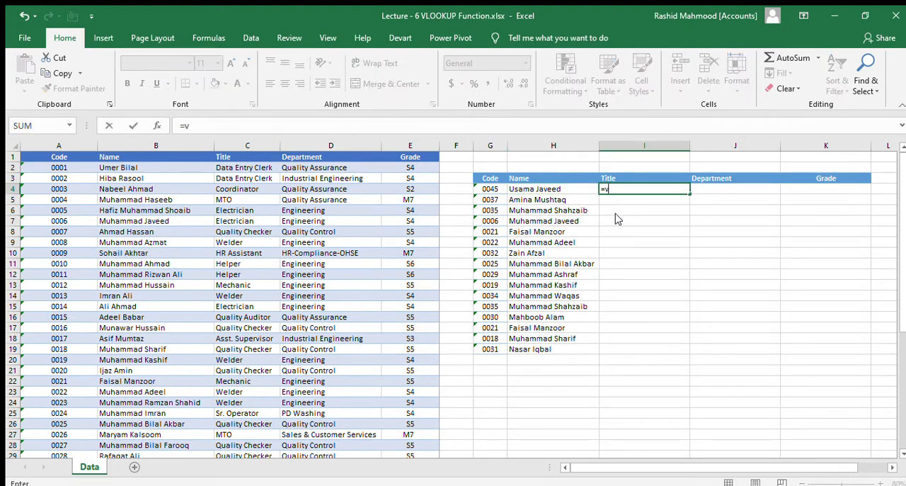
pyautogui.write('vlo')
pyautogui.press('Tab')
pyautogui.press('Left')
pyautogui.press('Left')
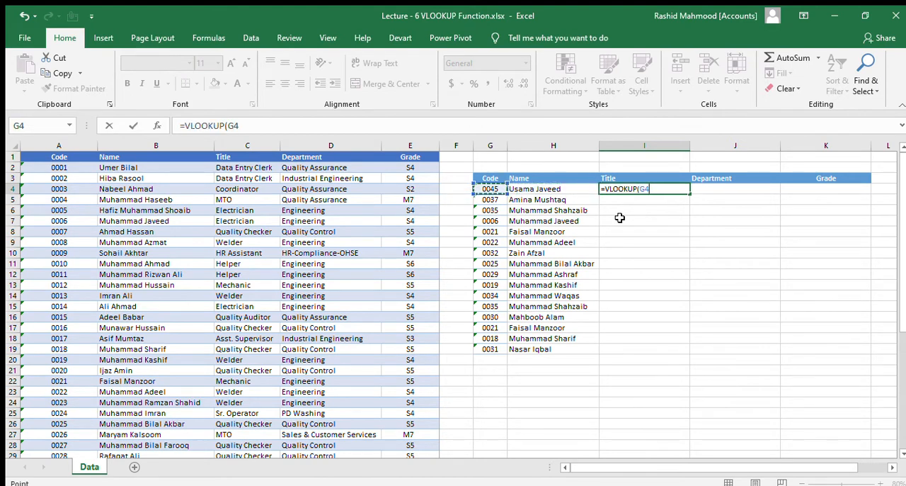
pyautogui.write(',')
# Step: Set the I4 formula's table array to the whole employee table as the absolute range $A$1:$E$46
pyautogui.click(59, 157)
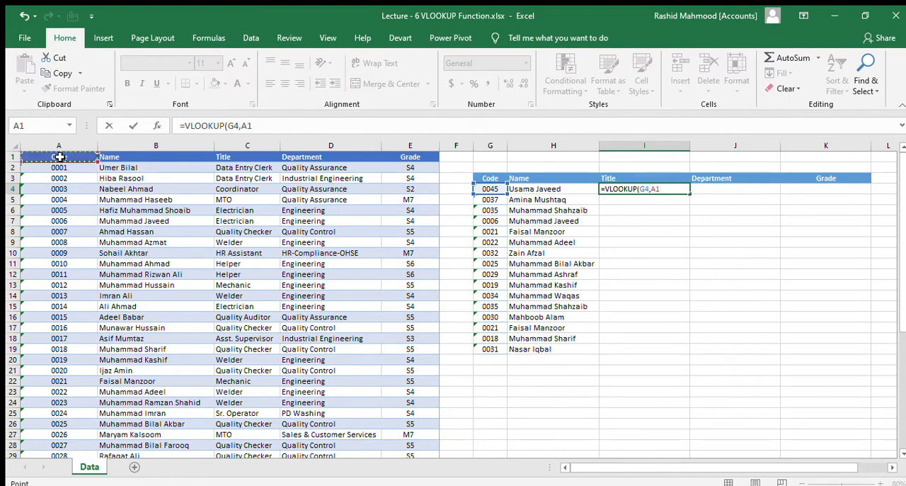
pyautogui.hotkey('ctrl', 'shift', 'Right')
pyautogui.hotkey('ctrl', 'shift', 'Down')
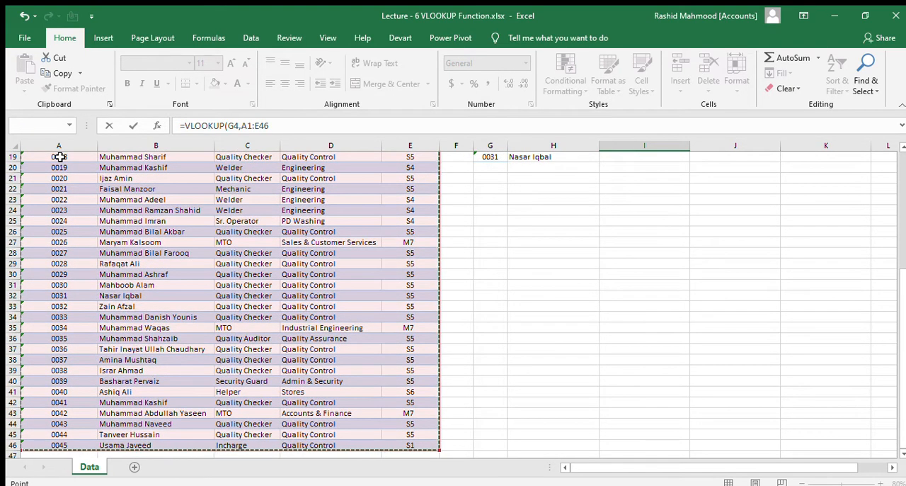
pyautogui.press('F4')
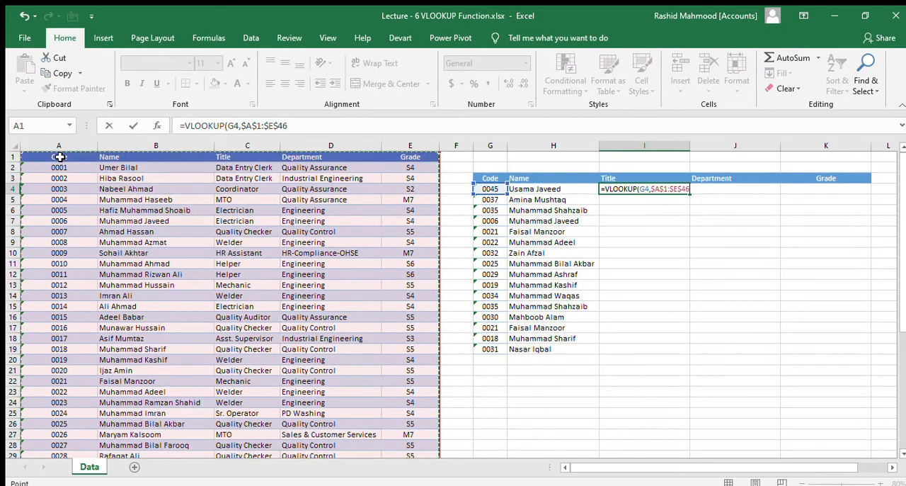
pyautogui.write(',')
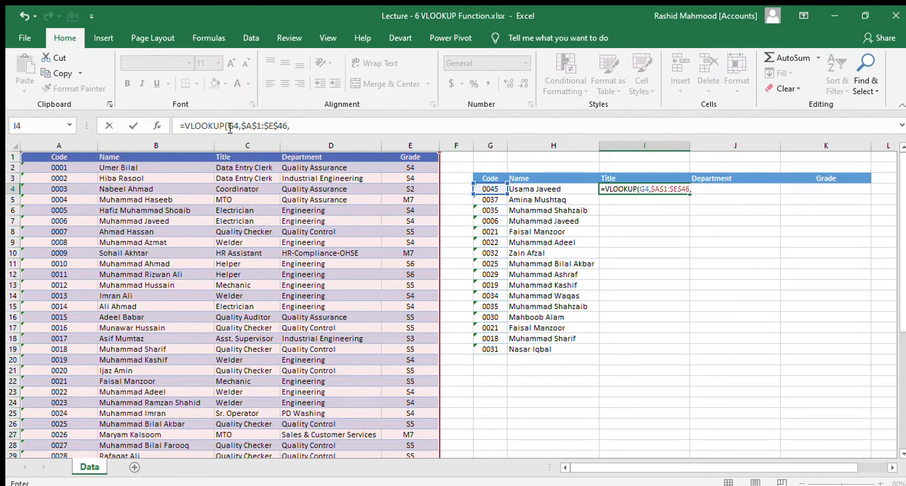
# Step: Complete the I4 formula with column index 3 and FALSE for an exact match
pyautogui.click(299, 125)
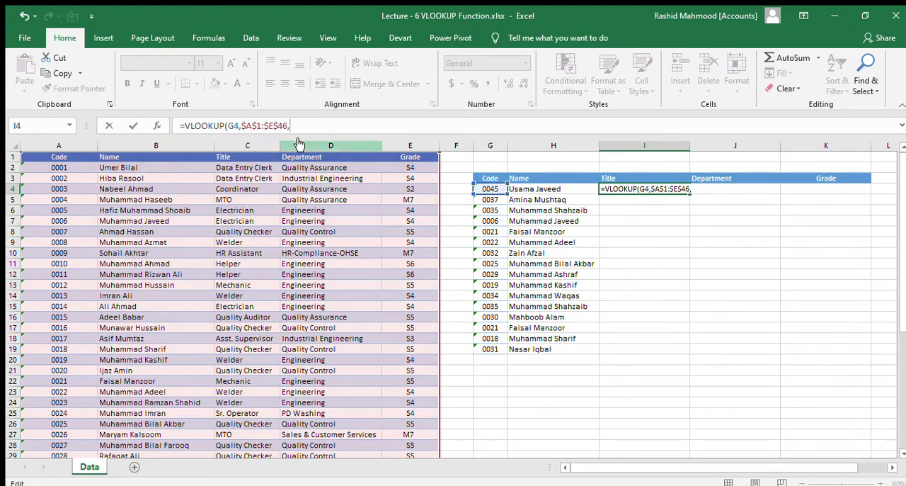
pyautogui.write('3,fal')
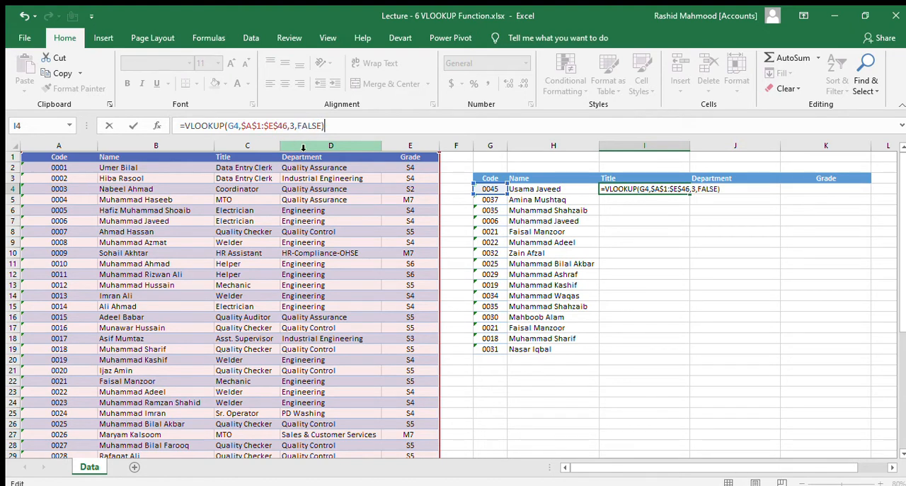
pyautogui.press('Return')
# Step: Copy the Title formula from I4 down to I19 and fit column I to its contents
pyautogui.press('Up')
pyautogui.hotkey('ctrl', 'c')
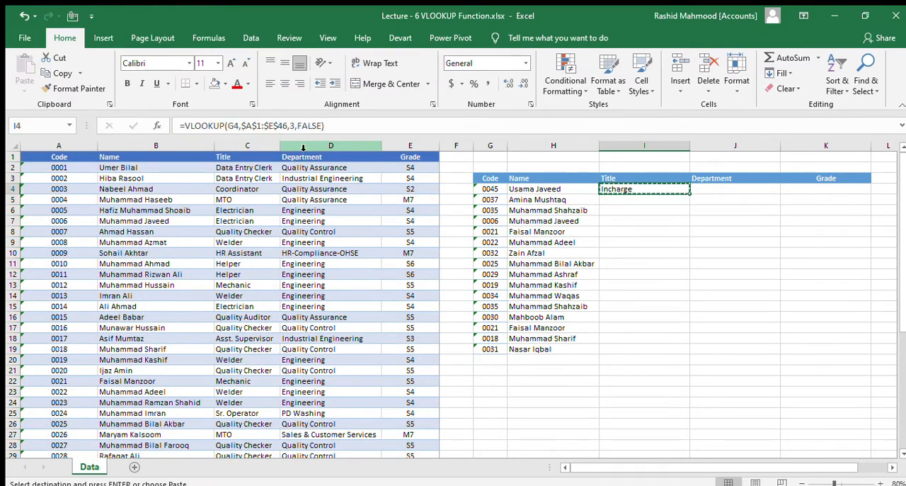
pyautogui.press('Left')
pyautogui.hotkey('ctrl', 'Down')
pyautogui.press('Right')
pyautogui.hotkey('ctrl', 'shift', 'Up')
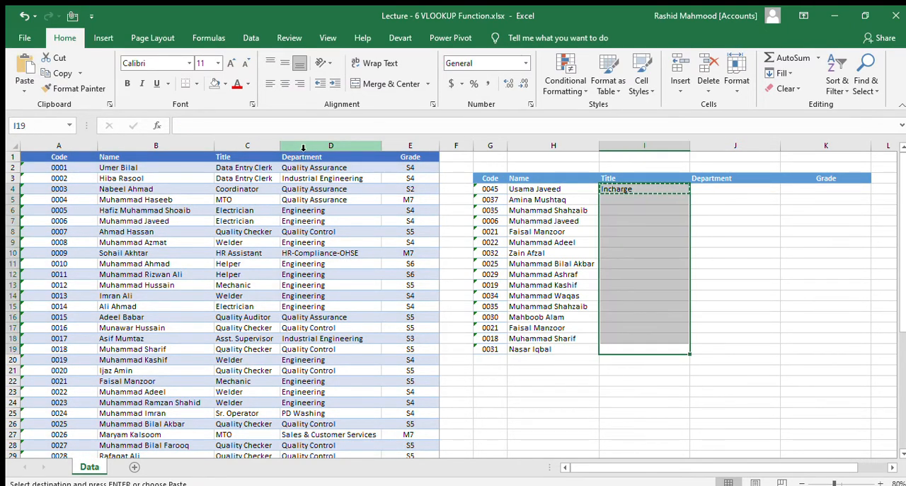
pyautogui.press('Return')
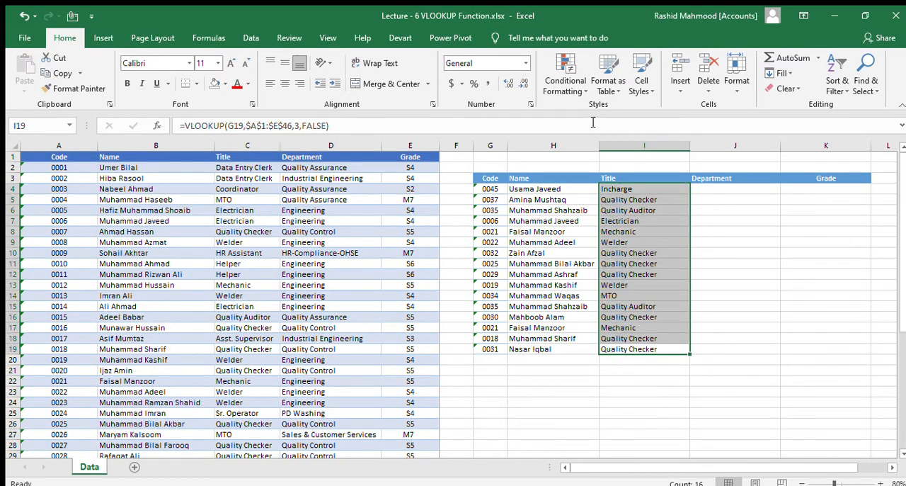
pyautogui.doubleClick(689, 146)
# Step: Start a VLOOKUP formula in the first Department cell, J4, with the code in G4 as the lookup value
pyautogui.click(695, 188)
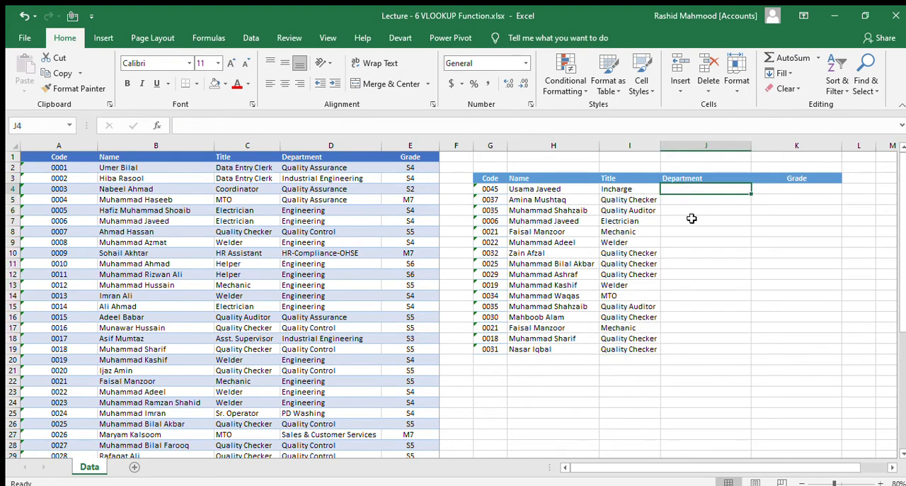
pyautogui.write('=vlo')
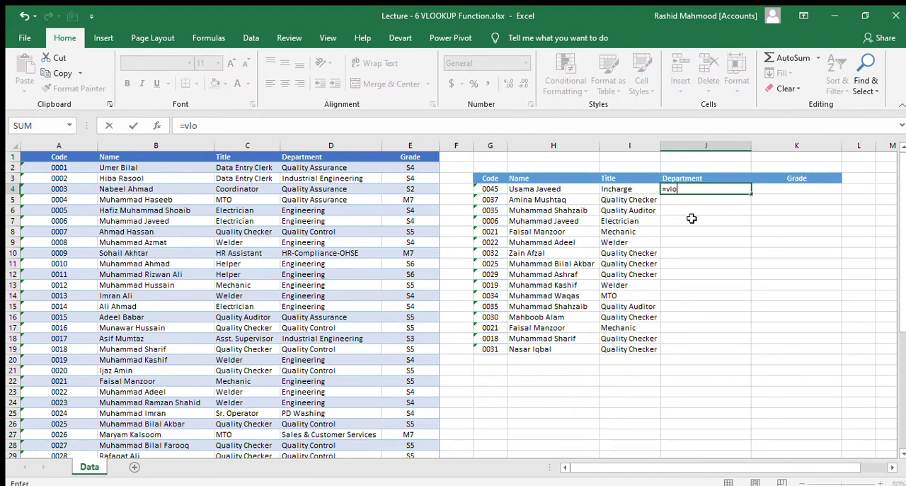
pyautogui.press('Tab')
pyautogui.press('Left')
pyautogui.press('Left')
pyautogui.press('Left')
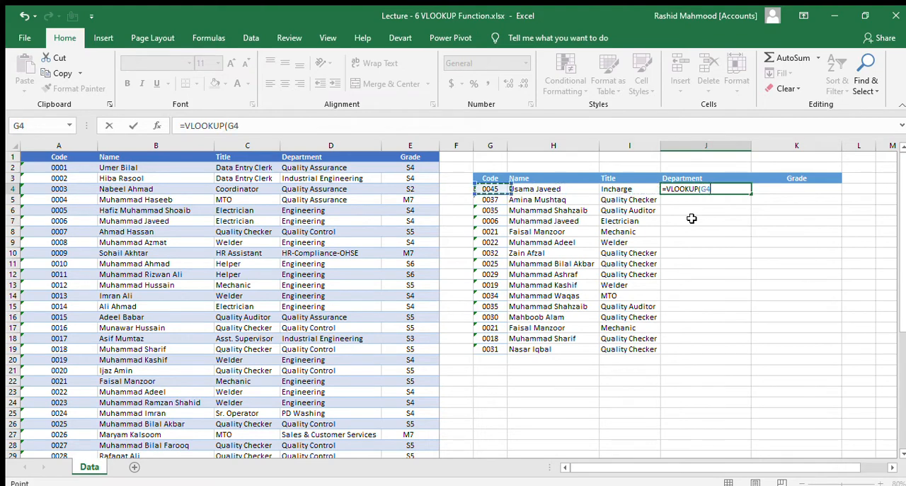
pyautogui.write(',')
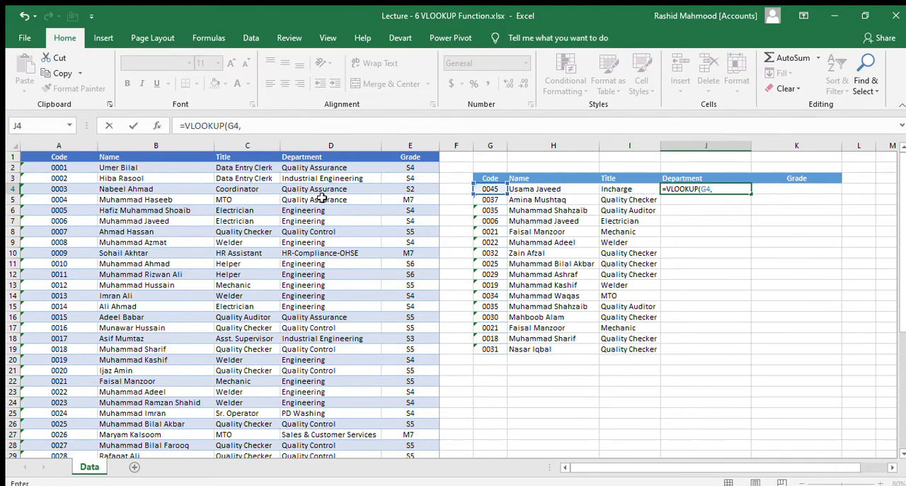
# Step: Complete the J4 formula with the absolute table array $A$1:$E$46, column index 4 and 0 for an exact match
pyautogui.click(63, 158)
pyautogui.hotkey('ctrl', 'shift', 'Right')
pyautogui.hotkey('ctrl', 'shift', 'Down')
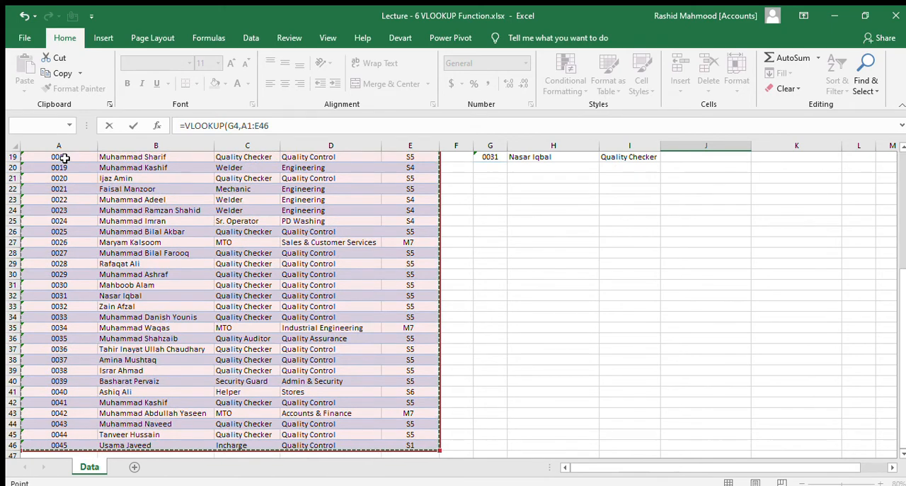
pyautogui.press('F4')
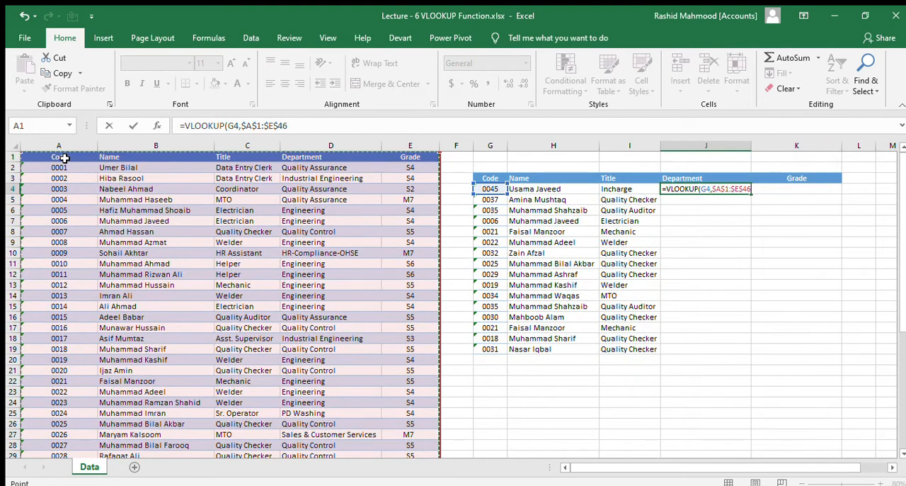
pyautogui.write(',4,0')
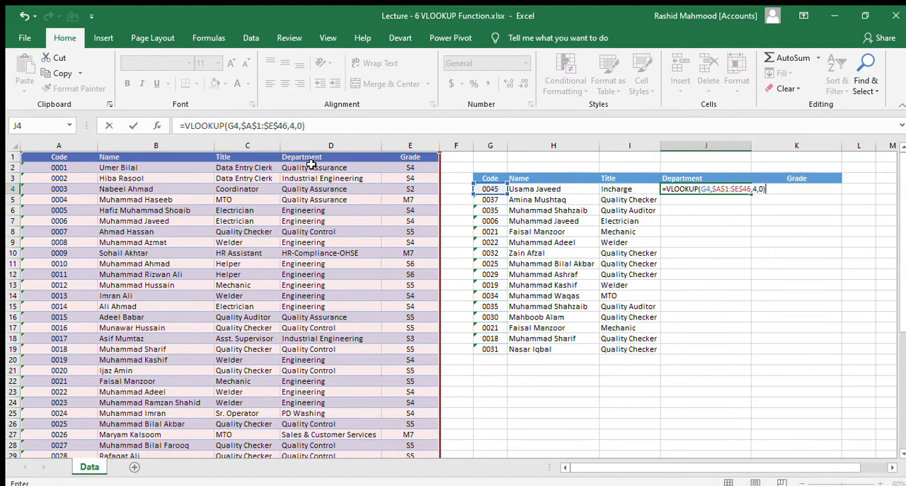
pyautogui.hotkey('ctrl', 'Return')
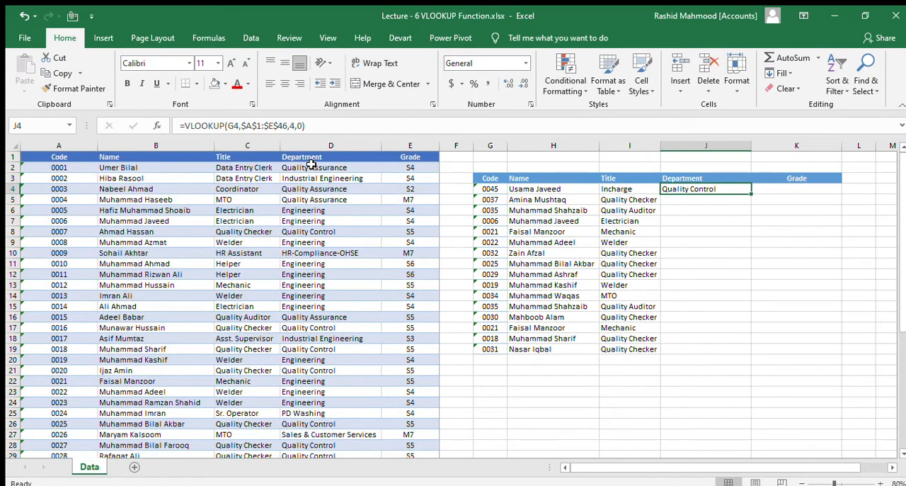
# Step: Copy the Department formula from J4 down to J19 and narrow column J slightly
pyautogui.hotkey('ctrl', 'c')
pyautogui.press('Left')
pyautogui.hotkey('ctrl', 'Down')
pyautogui.press('Right')
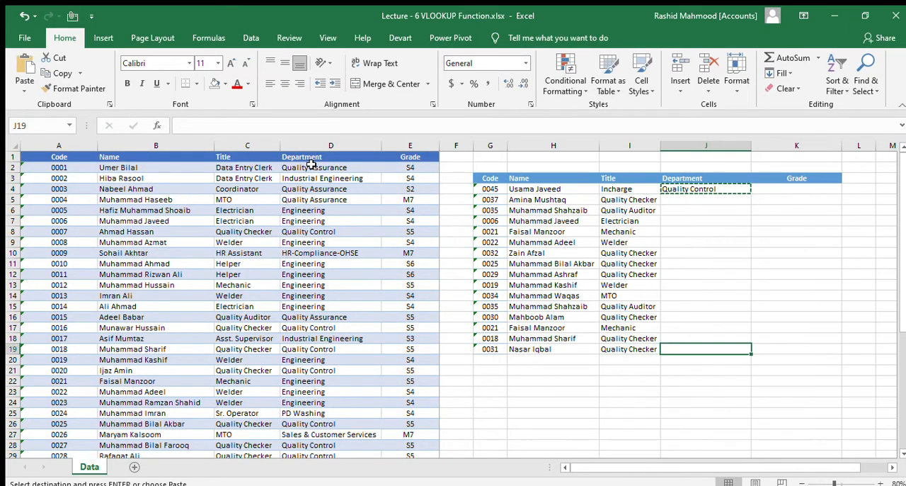
pyautogui.hotkey('ctrl', 'shift', 'Up')
pyautogui.press('Return')
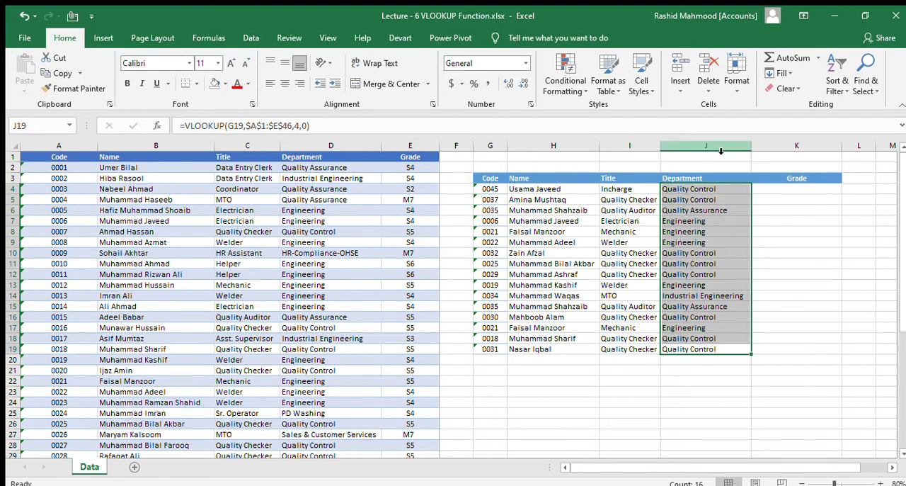
pyautogui.moveTo(751, 146); pyautogui.dragTo(749, 148)
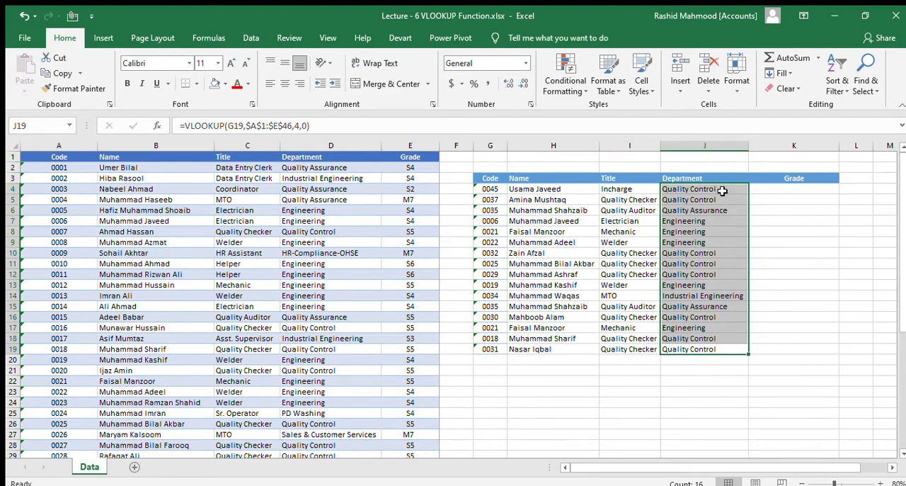
pyautogui.moveTo(722, 190); pyautogui.dragTo(712, 348)
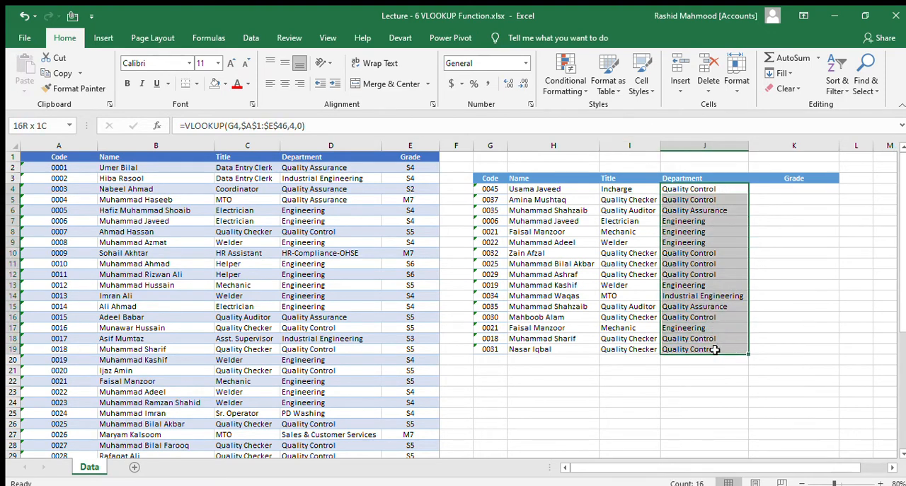
# Step: Start a VLOOKUP formula in the first Grade cell, K4, with the code in G4 as the lookup value
pyautogui.click(768, 189)
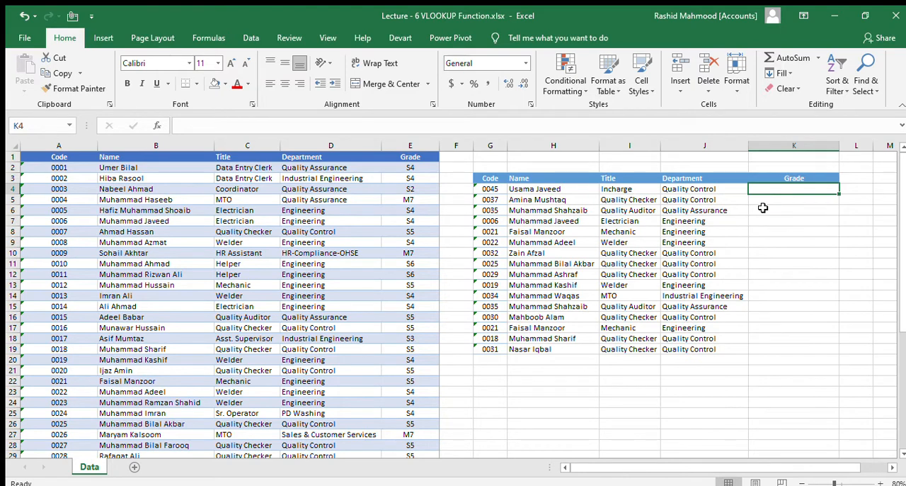
pyautogui.write('=')
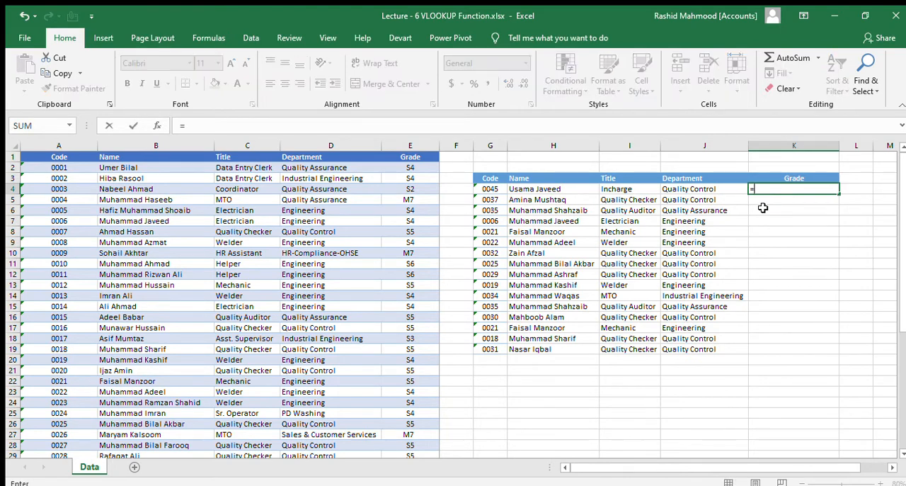
pyautogui.write('vloo')
pyautogui.press('Tab')
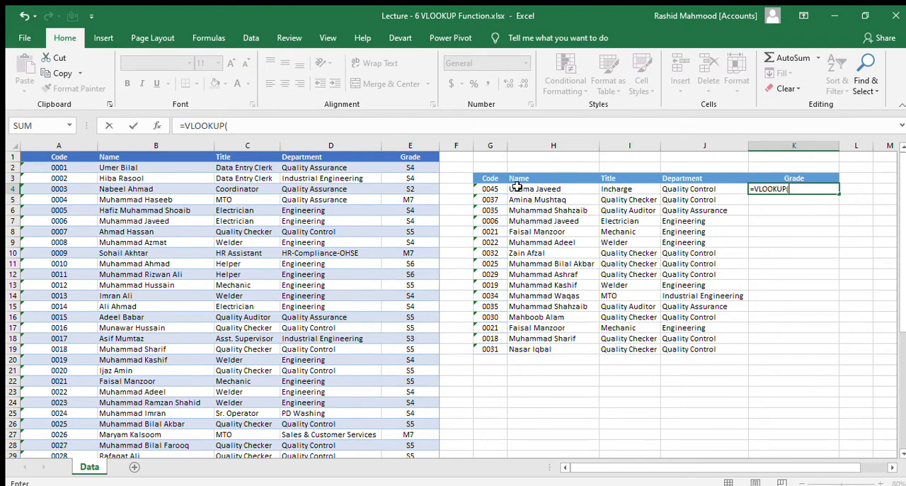
pyautogui.click(487, 188)
pyautogui.write(',')
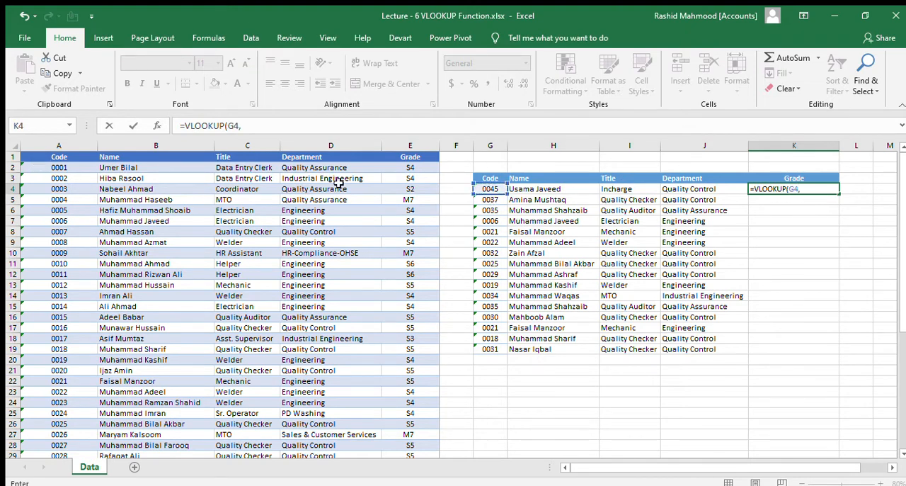
# Step: Complete the K4 formula with the absolute table array $A$1:$E$46, column index 5 and 0 for an exact match
pyautogui.click(51, 160)
pyautogui.hotkey('ctrl', 'shift', 'Right')
pyautogui.hotkey('ctrl', 'shift', 'Down')
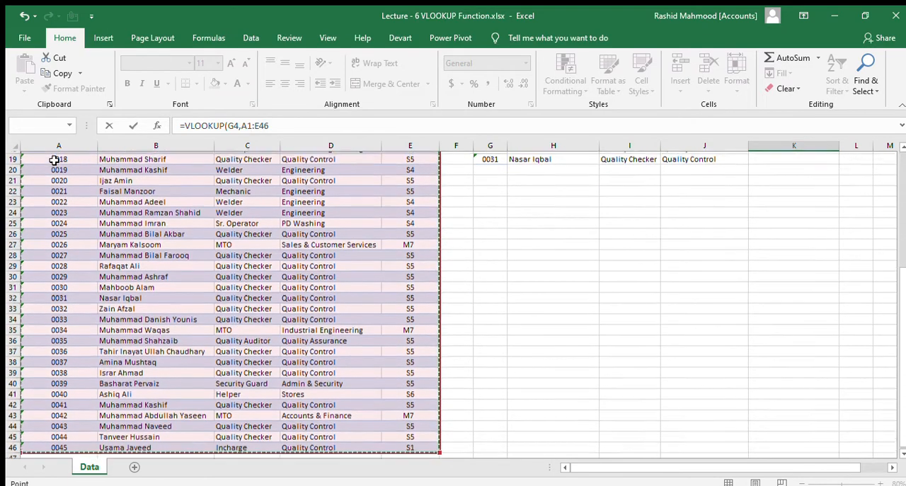
pyautogui.press('F4')
pyautogui.write(',5,0')
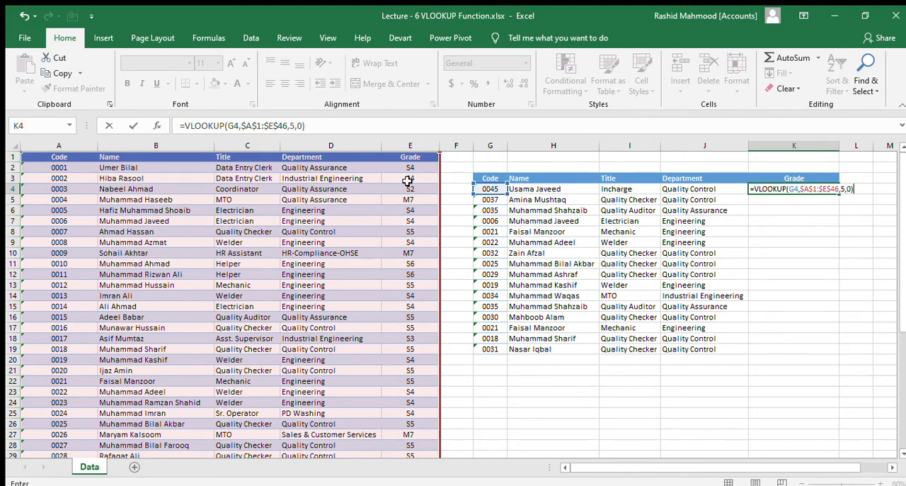
pyautogui.press('Return')
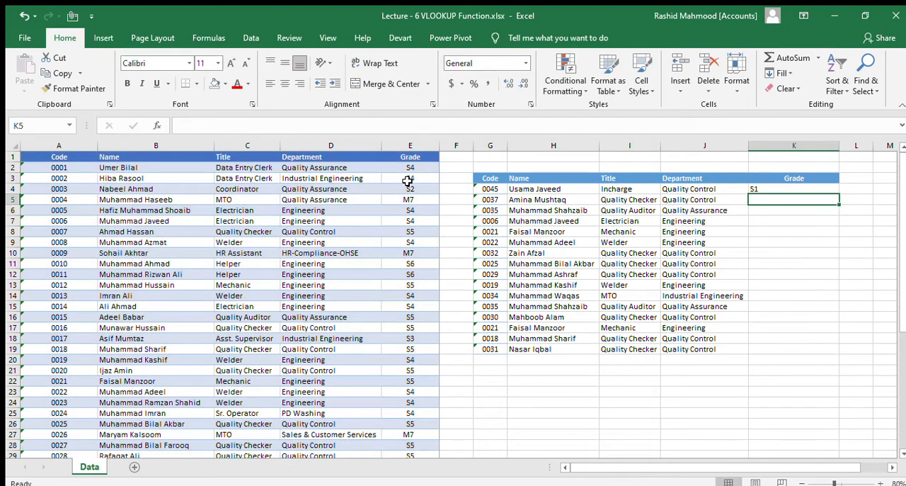
# Step: Copy the Grade formula from K4 down to K19, ending with an empty cell below the table selected
pyautogui.press('Up')
pyautogui.hotkey('ctrl', 'c')
pyautogui.press('Left')
pyautogui.hotkey('ctrl', 'Down')
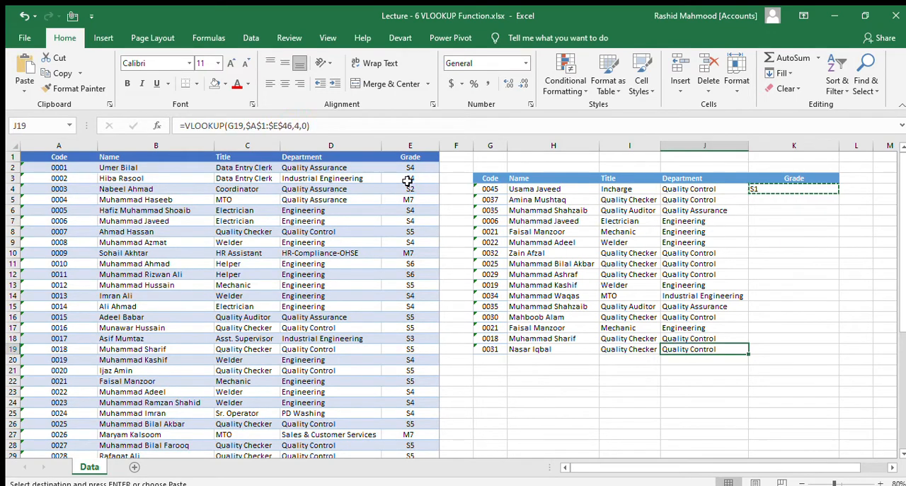
pyautogui.press('Right')
pyautogui.hotkey('ctrl', 'shift', 'Up')
pyautogui.press('Return')
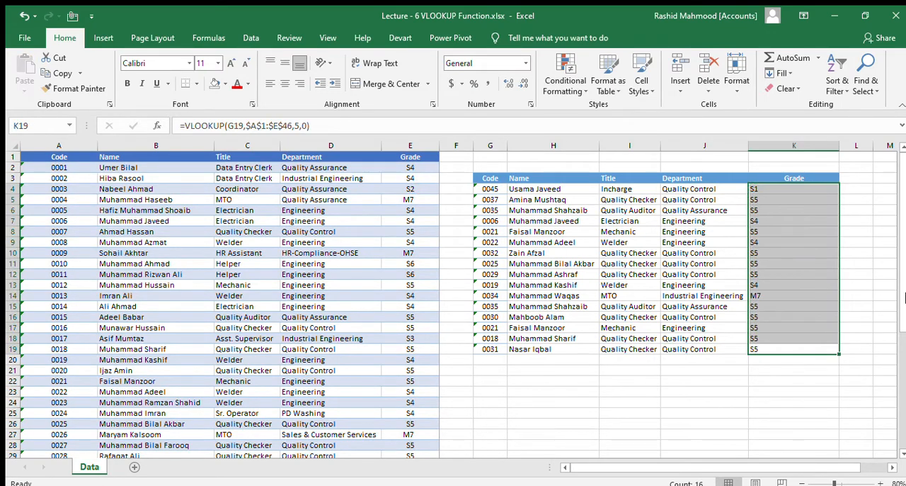
pyautogui.click(670, 389)
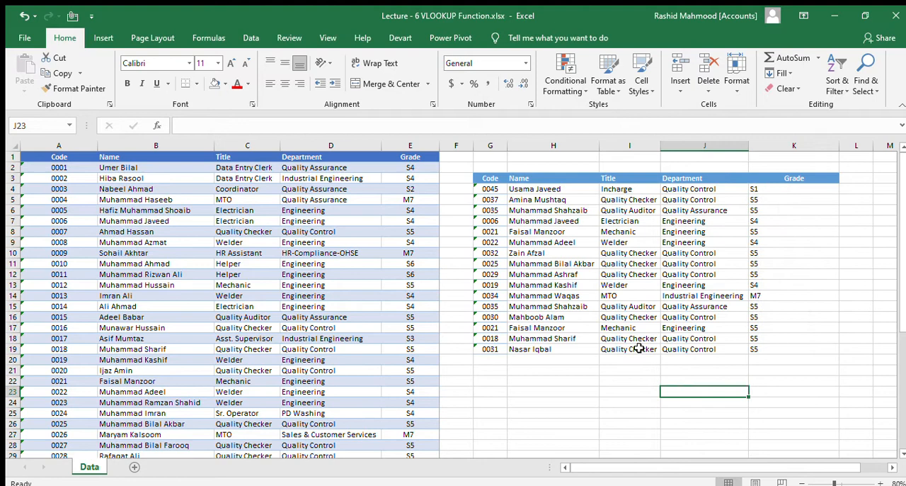
# Step: Review the filled lookup table G3:K19 and autofit the width of its Grade column K
pyautogui.moveTo(488, 189); pyautogui.dragTo(805, 347)
pyautogui.click(498, 188)
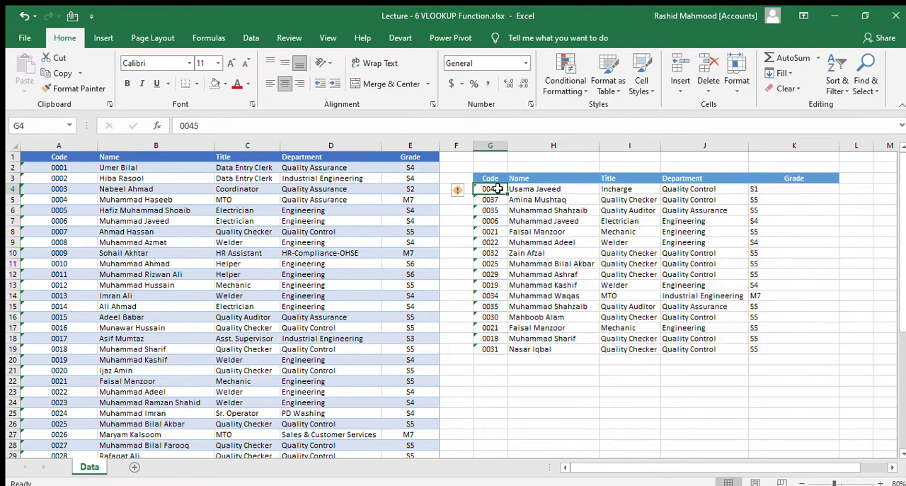
pyautogui.moveTo(497, 189); pyautogui.dragTo(496, 344)
pyautogui.moveTo(550, 188); pyautogui.dragTo(785, 338)
pyautogui.moveTo(496, 179); pyautogui.dragTo(805, 347)
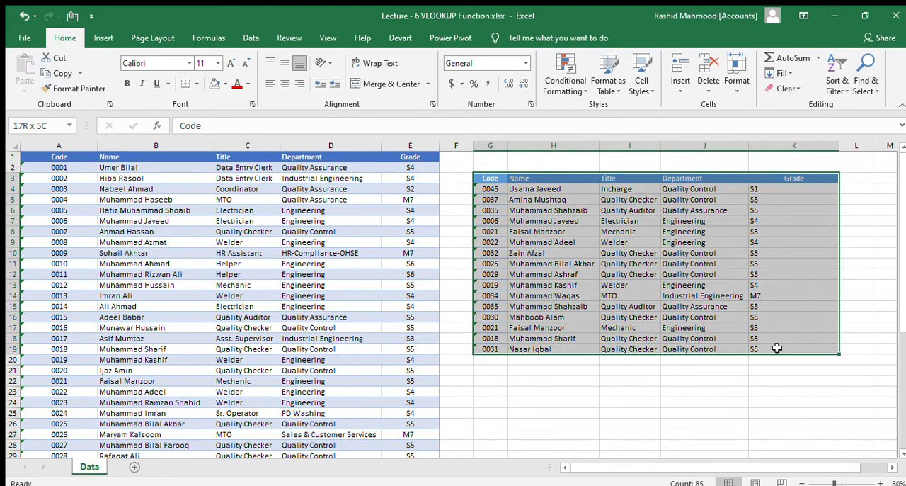
pyautogui.doubleClick(840, 148)
pyautogui.click(645, 382)
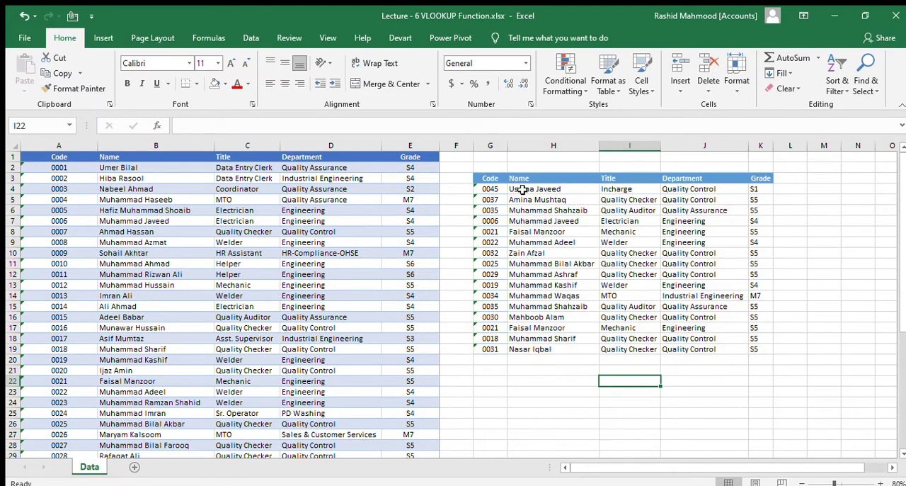
# Step: Examine the completed lookup table G3:K19 and compare it with the columns and rows of the employee table in A:E
pyautogui.moveTo(493, 178); pyautogui.dragTo(757, 350)
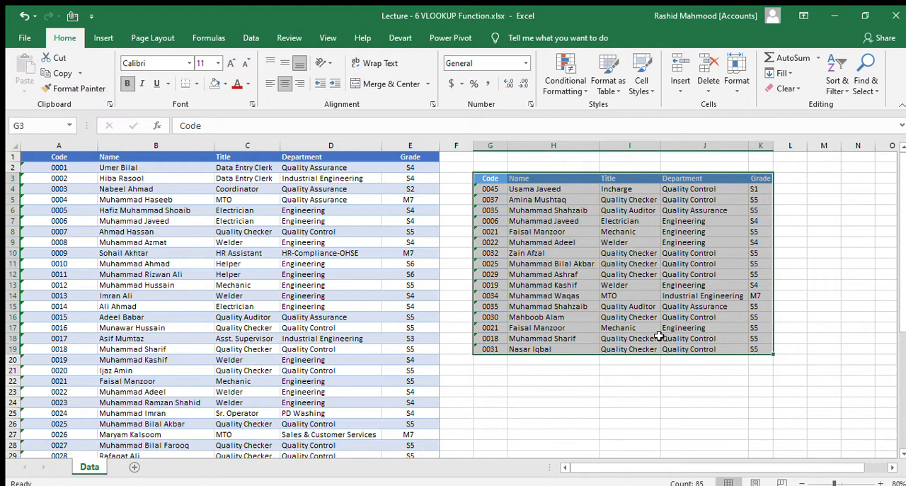
pyautogui.click(540, 393)
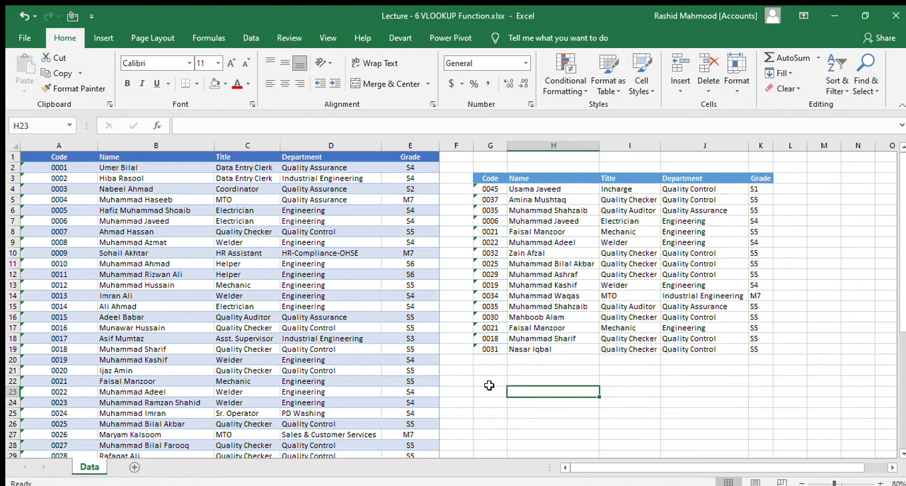
pyautogui.click(68, 144)
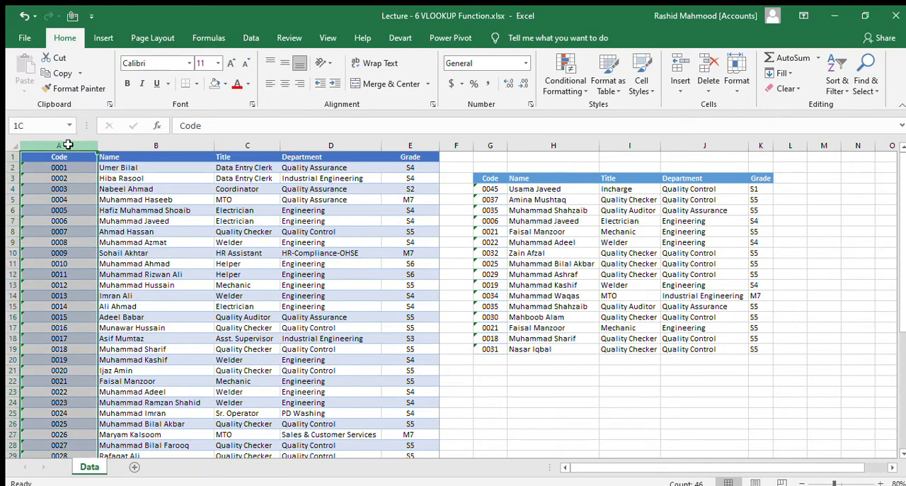
pyautogui.moveTo(68, 144); pyautogui.dragTo(344, 182)
pyautogui.click(68, 150)
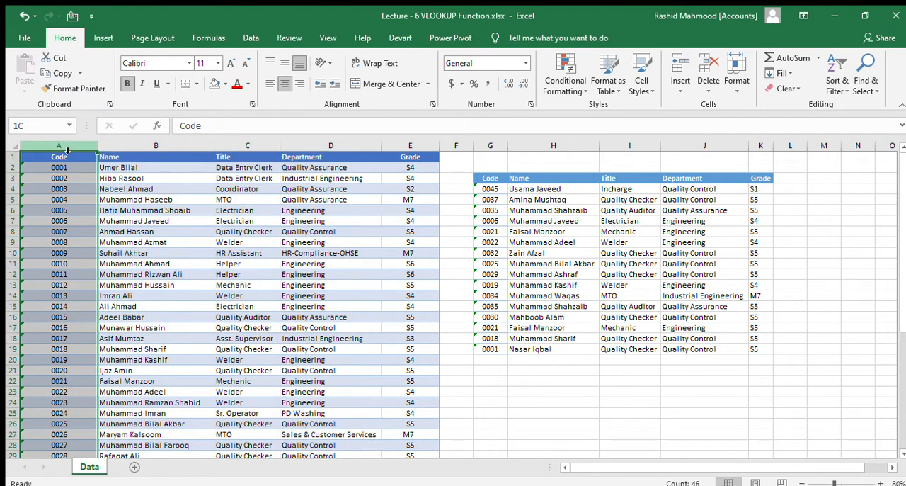
pyautogui.moveTo(146, 146); pyautogui.dragTo(427, 166)
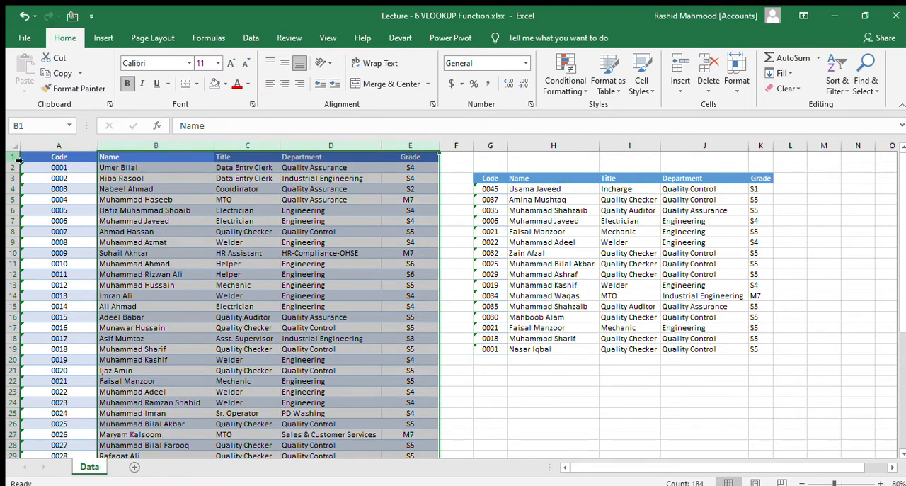
pyautogui.moveTo(14, 156); pyautogui.dragTo(10, 346)
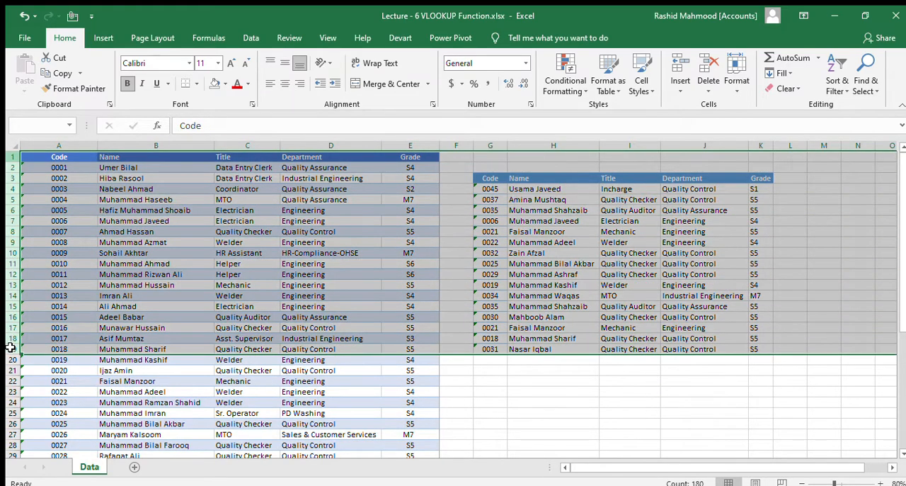
pyautogui.click(13, 159)
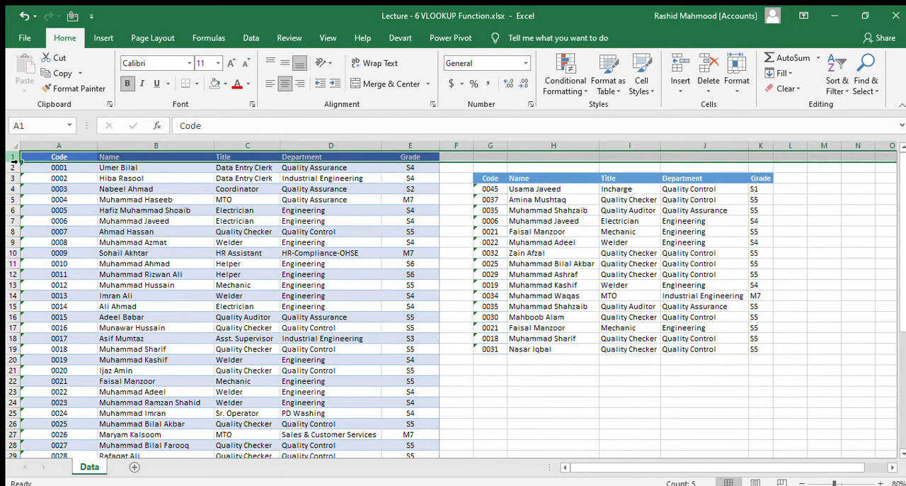
pyautogui.click(14, 298)
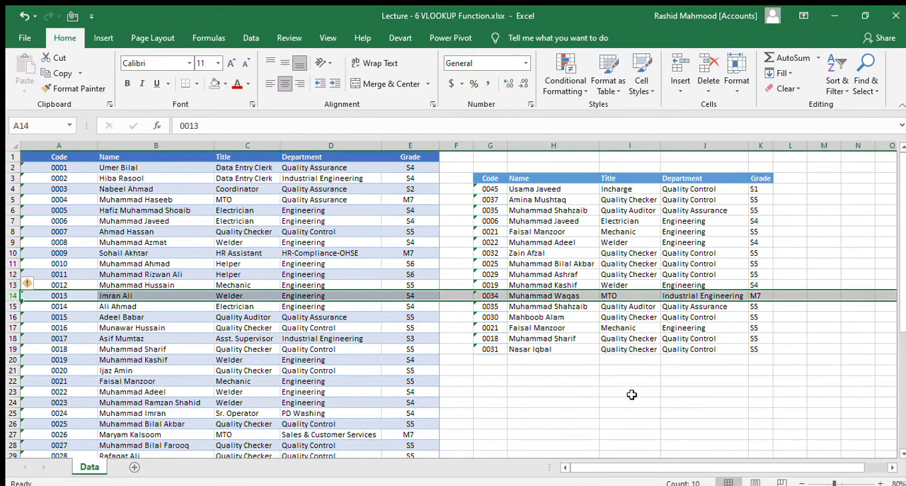
pyautogui.click(575, 389)
pyautogui.moveTo(490, 179); pyautogui.dragTo(765, 352)
pyautogui.click(524, 401)
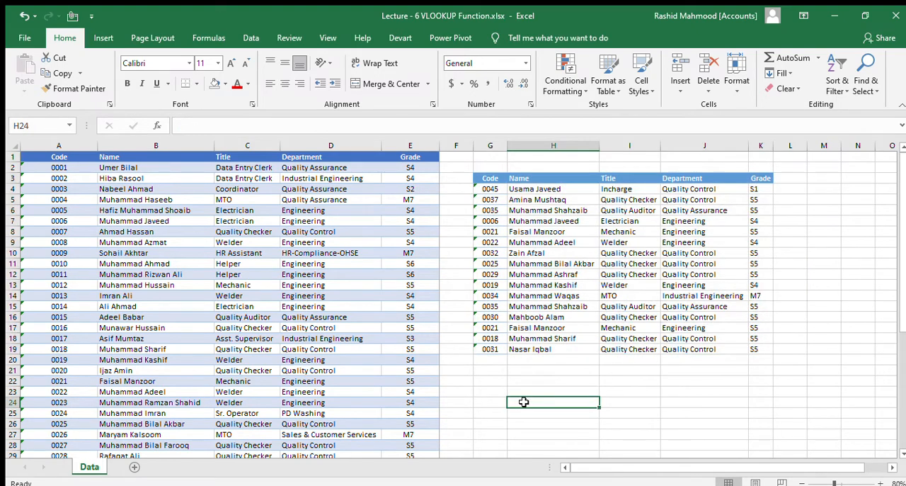
pyautogui.moveTo(489, 179); pyautogui.dragTo(759, 352)
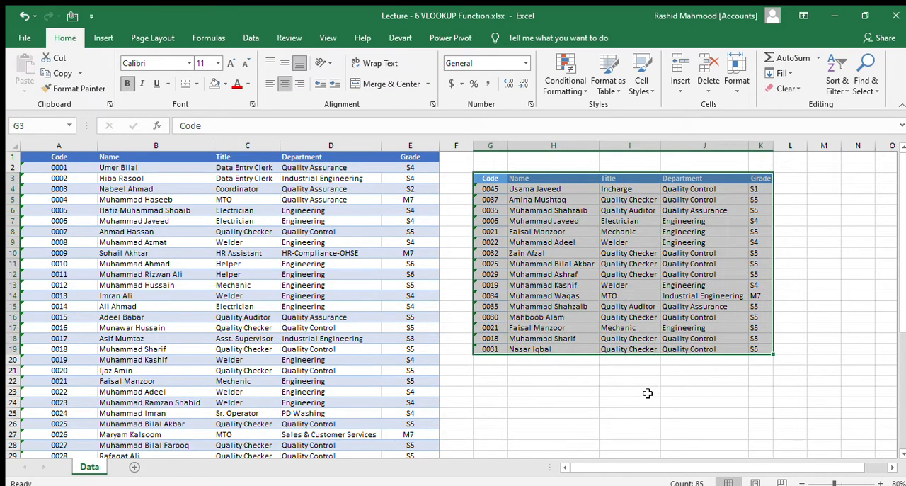